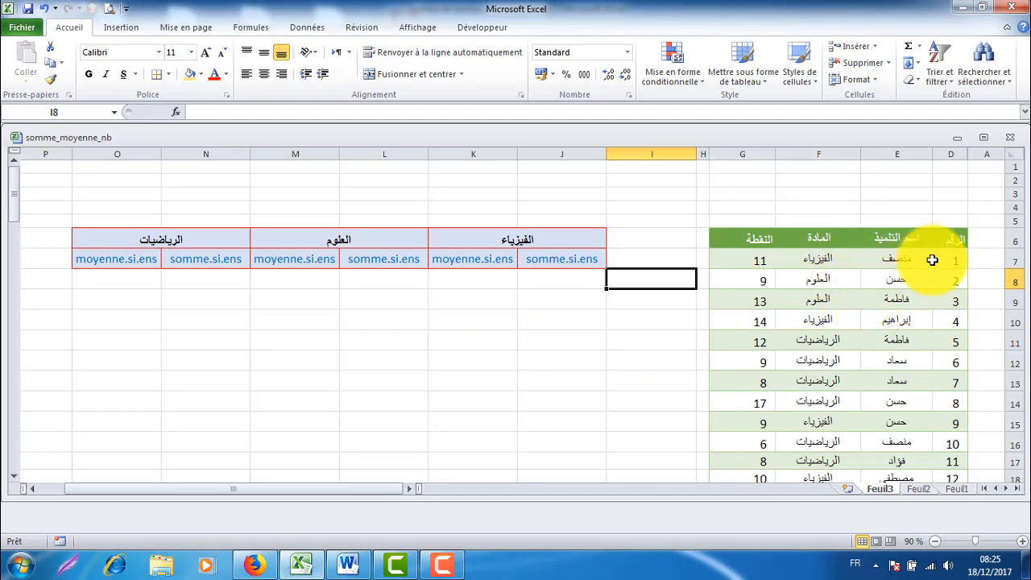
Step: Copy the student-name column of the data table and paste it as values starting at cell I8
scroll(938, 318, down, 2)
scroll(938, 318, down, 6)
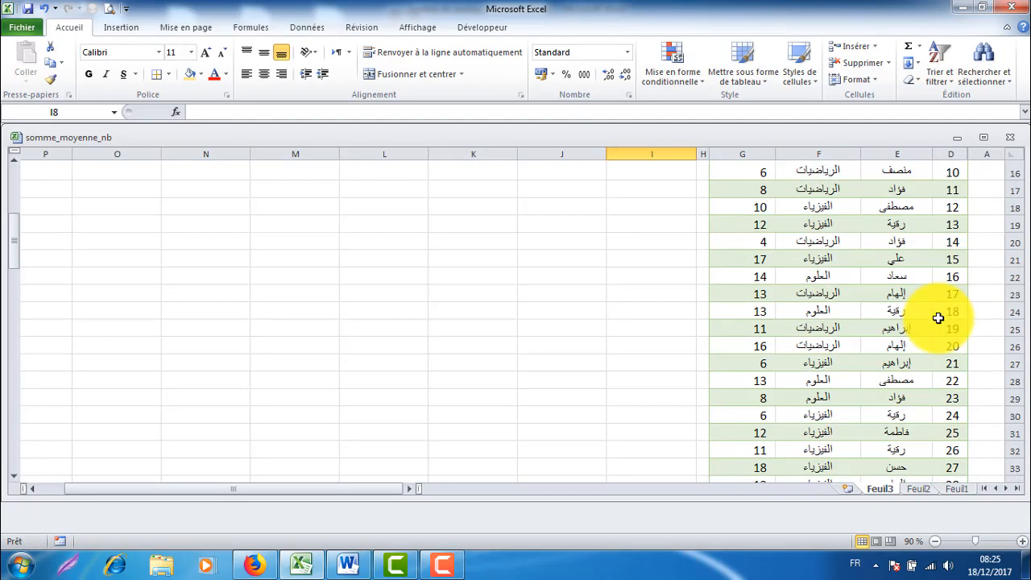
scroll(938, 318, up, 8)
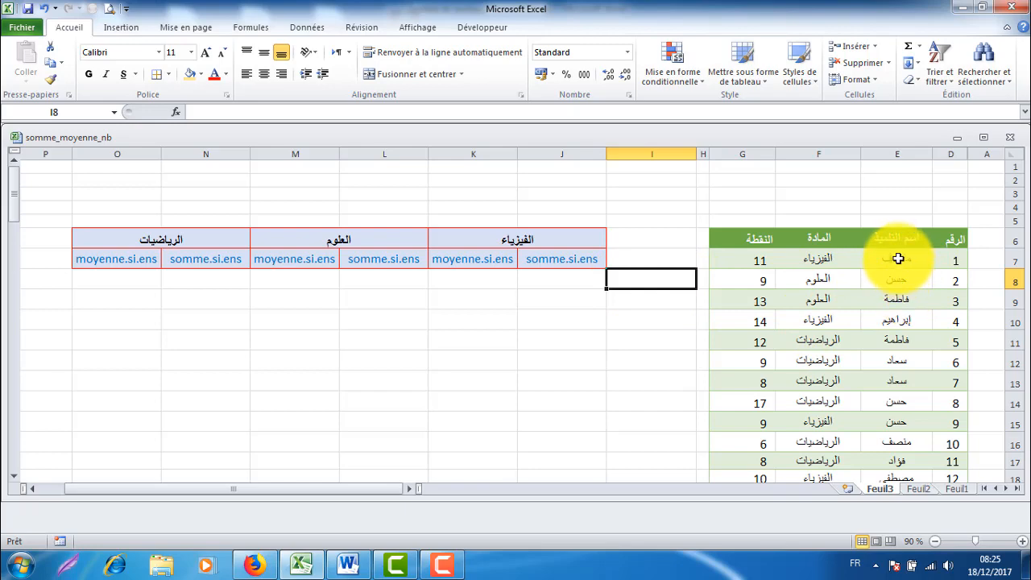
drag(898, 258, 906, 501)
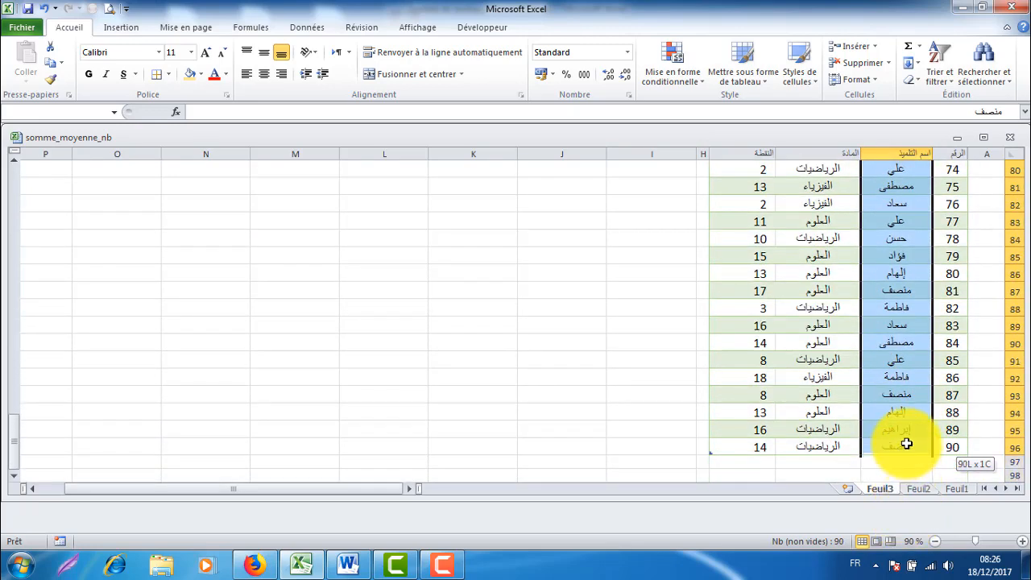
click(49, 63)
click(635, 280)
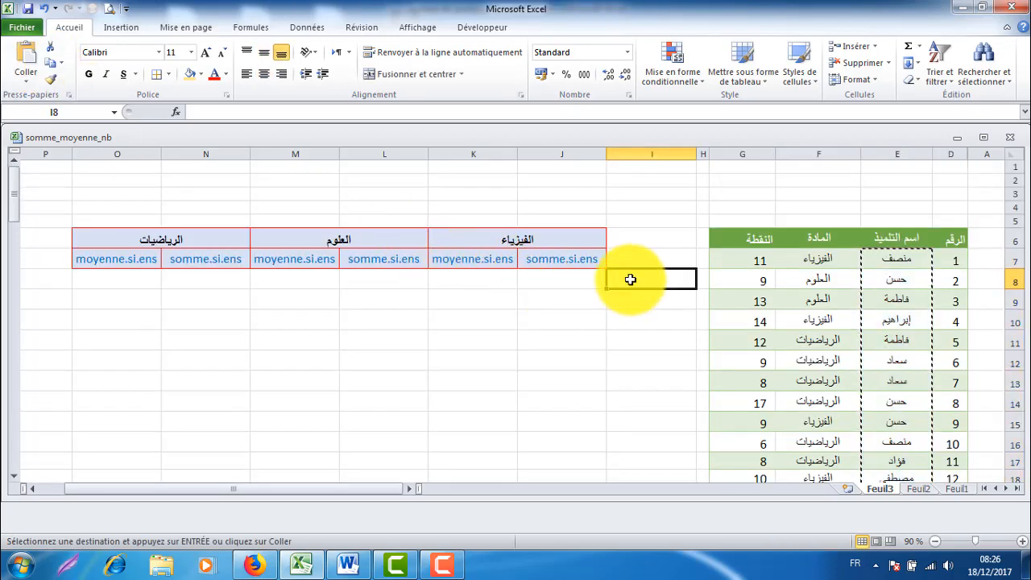
click(25, 81)
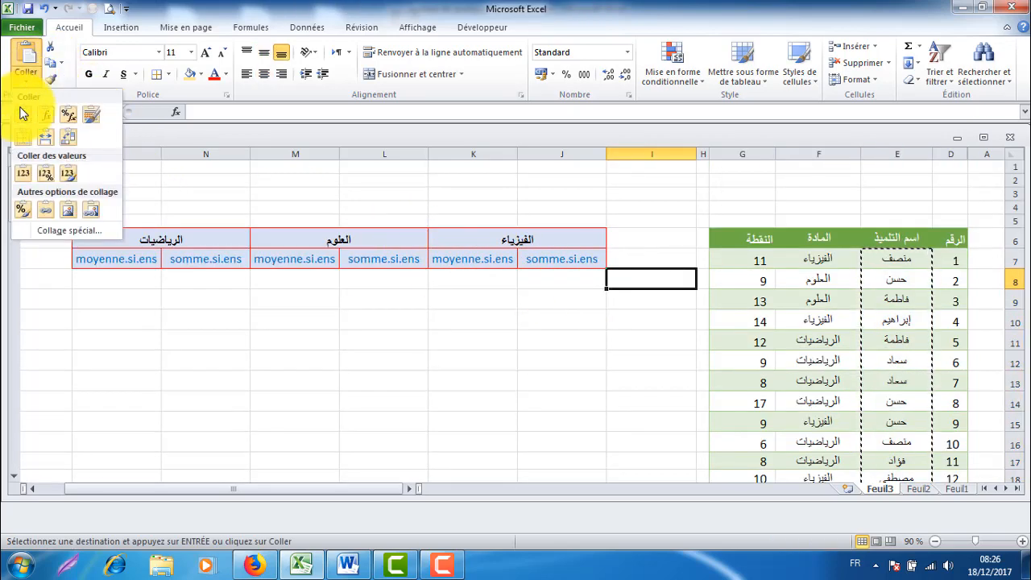
click(23, 177)
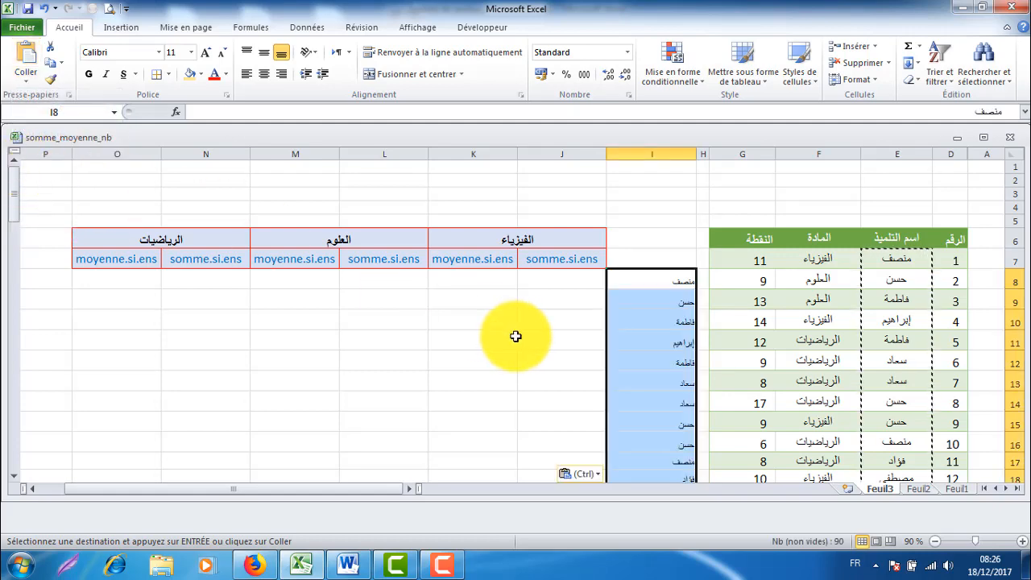
Step: Remove duplicate names from the pasted list in column I, keeping only the current selection
scroll(636, 354, down, 3)
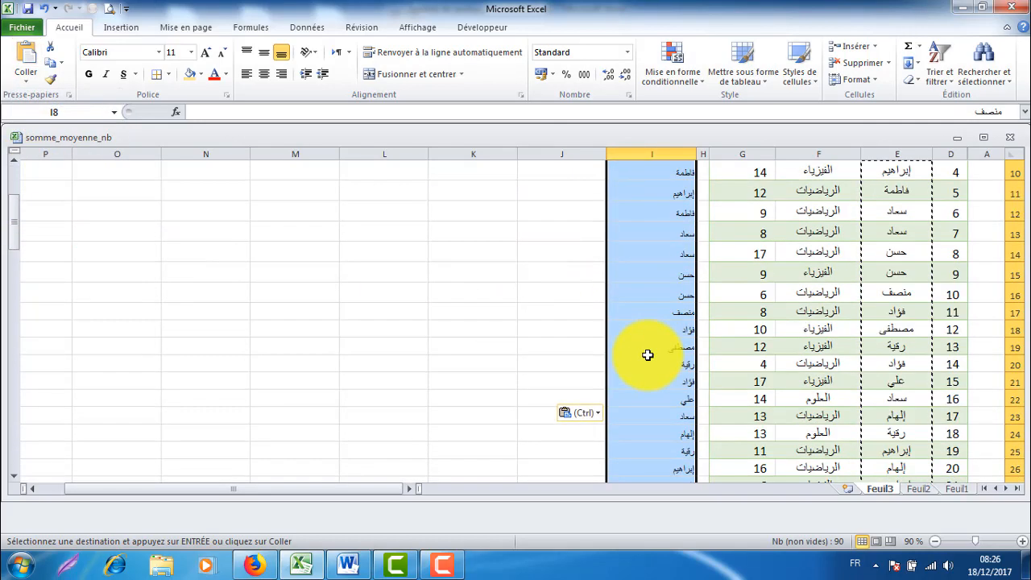
scroll(650, 352, up, 2)
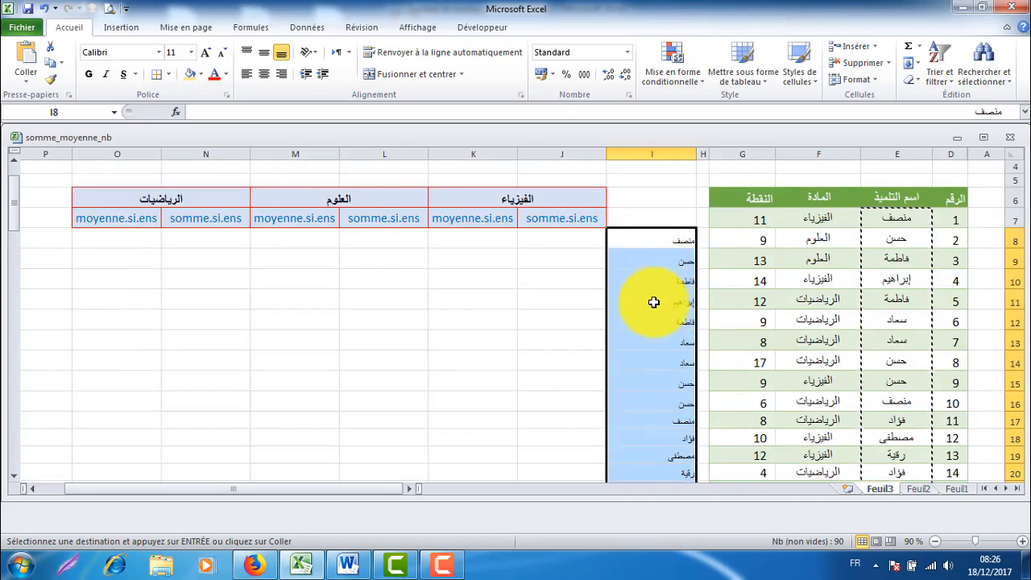
scroll(665, 329, down, 5)
scroll(666, 343, up, 3)
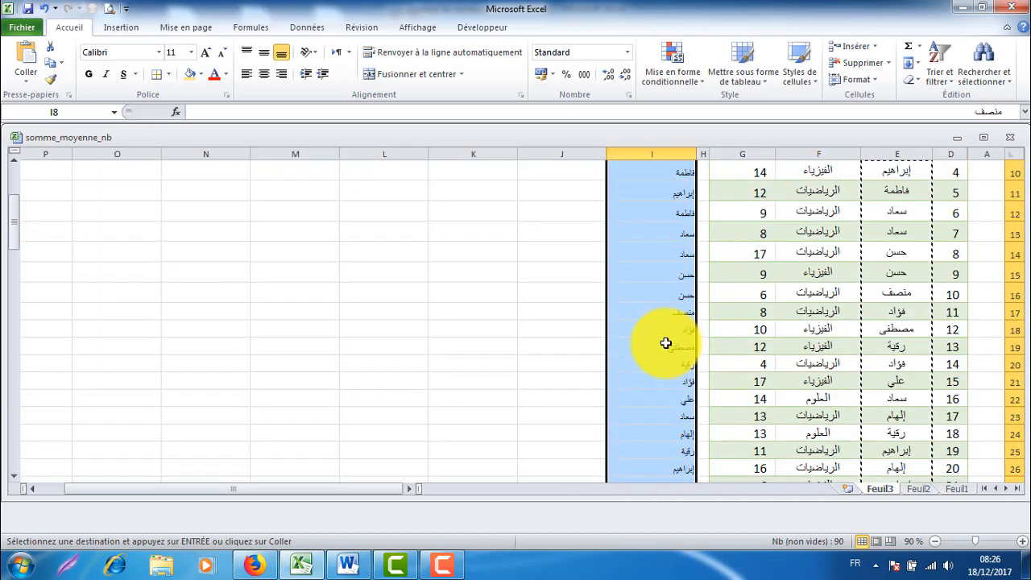
scroll(665, 343, up, 3)
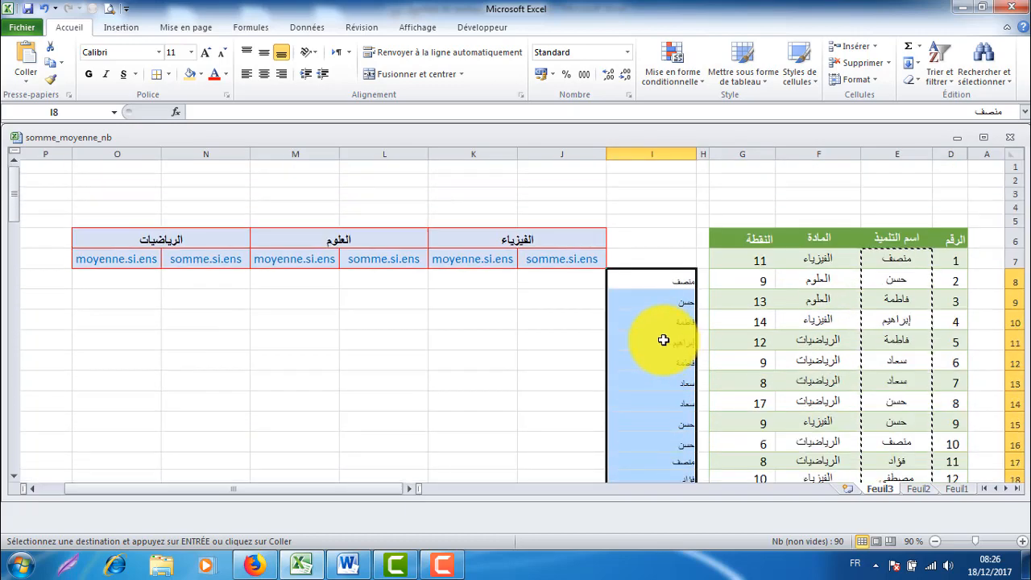
click(308, 28)
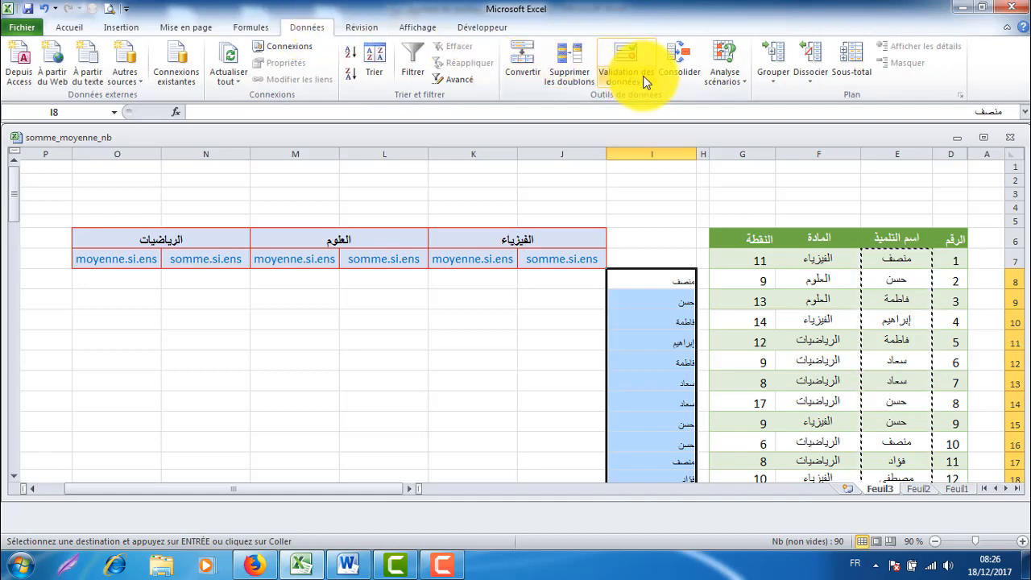
click(571, 72)
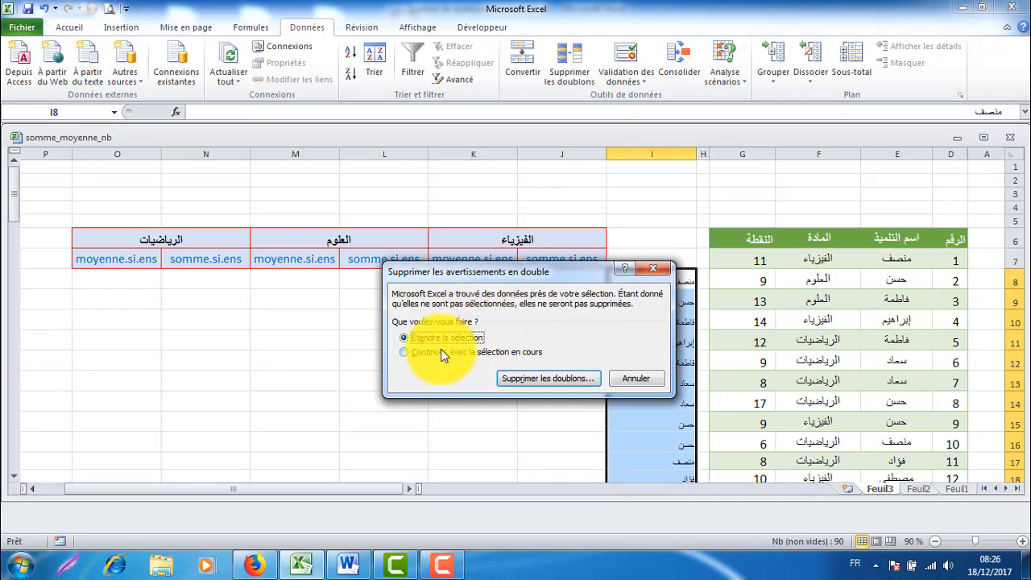
click(563, 378)
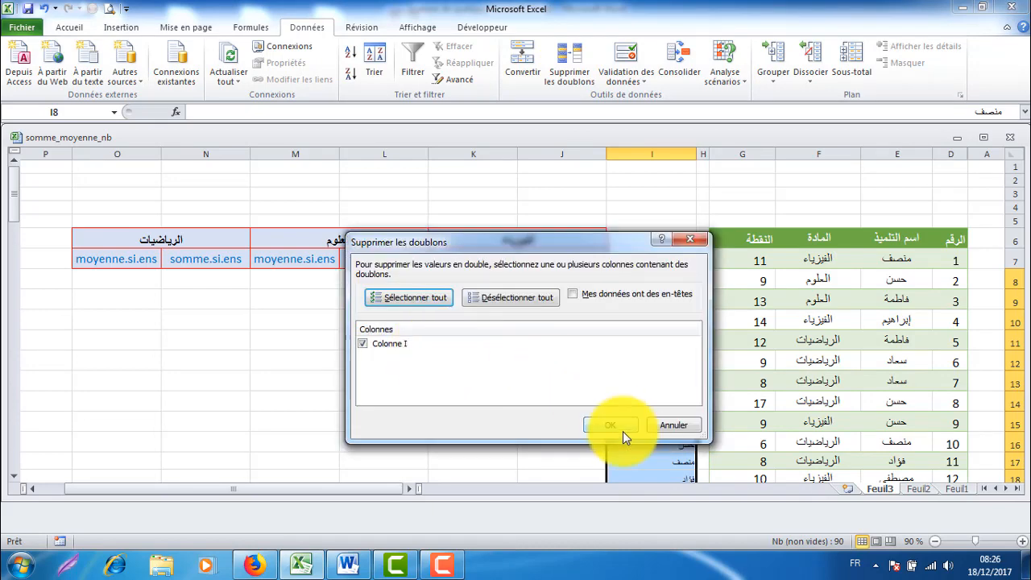
click(615, 425)
click(529, 322)
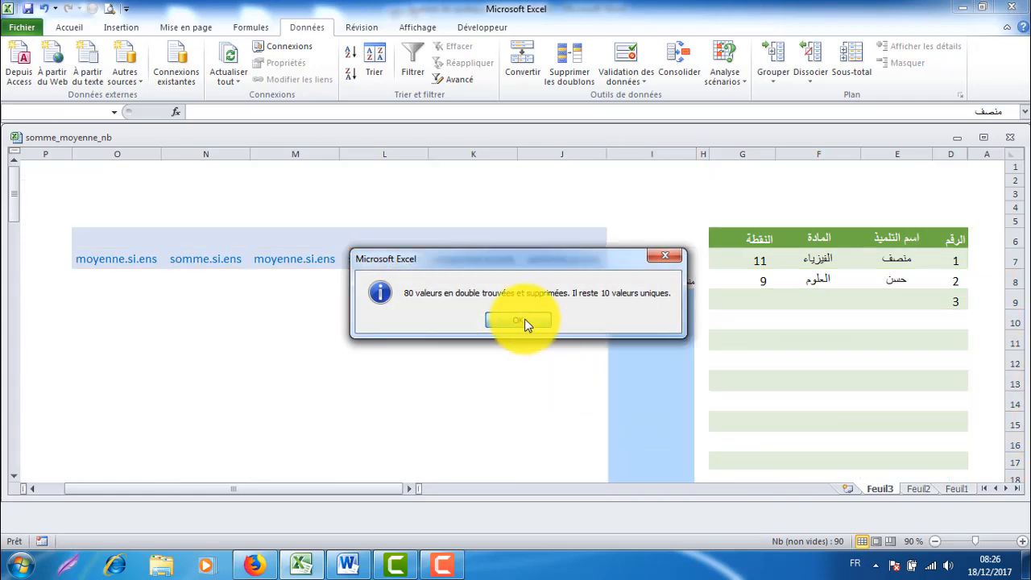
Step: Give the range I8:O17 red outline and inside borders
scroll(644, 372, down, 1)
click(621, 382)
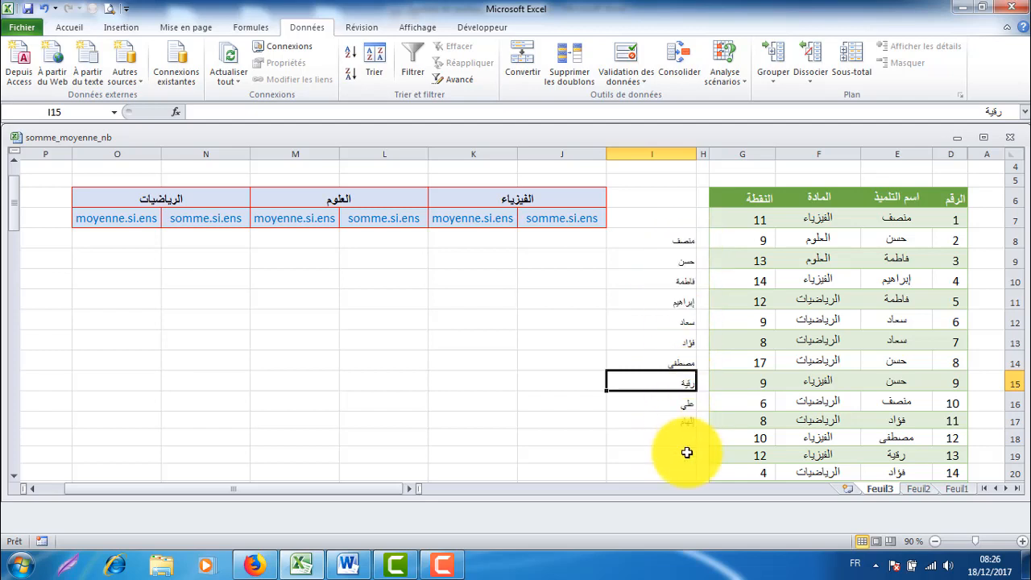
drag(674, 238, 133, 420)
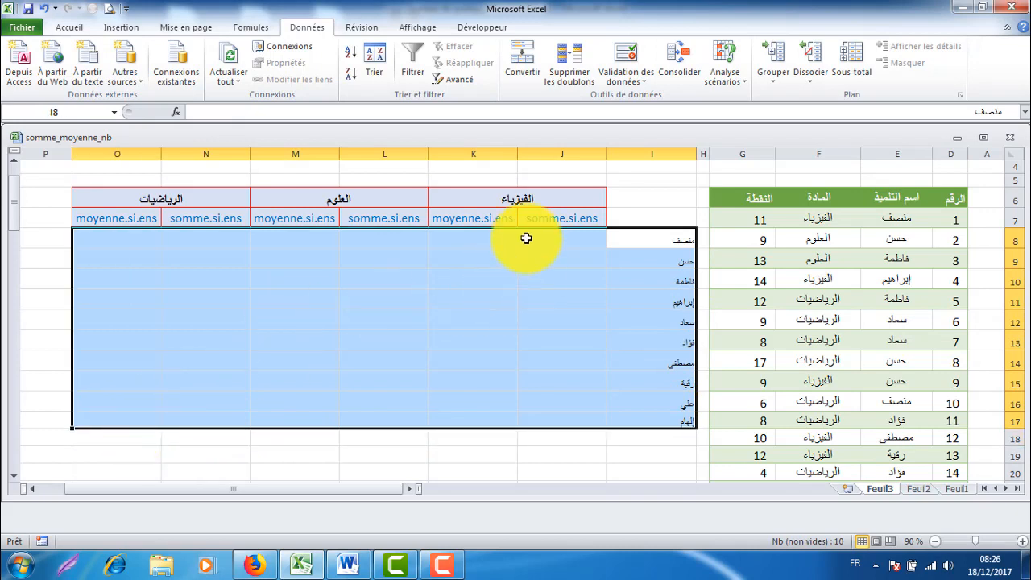
click(69, 28)
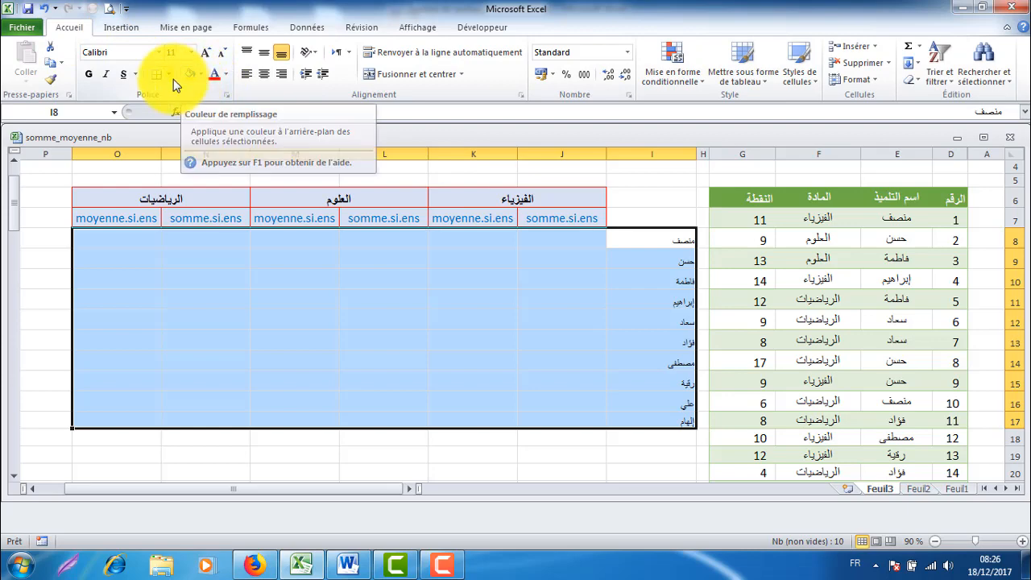
click(168, 74)
click(213, 433)
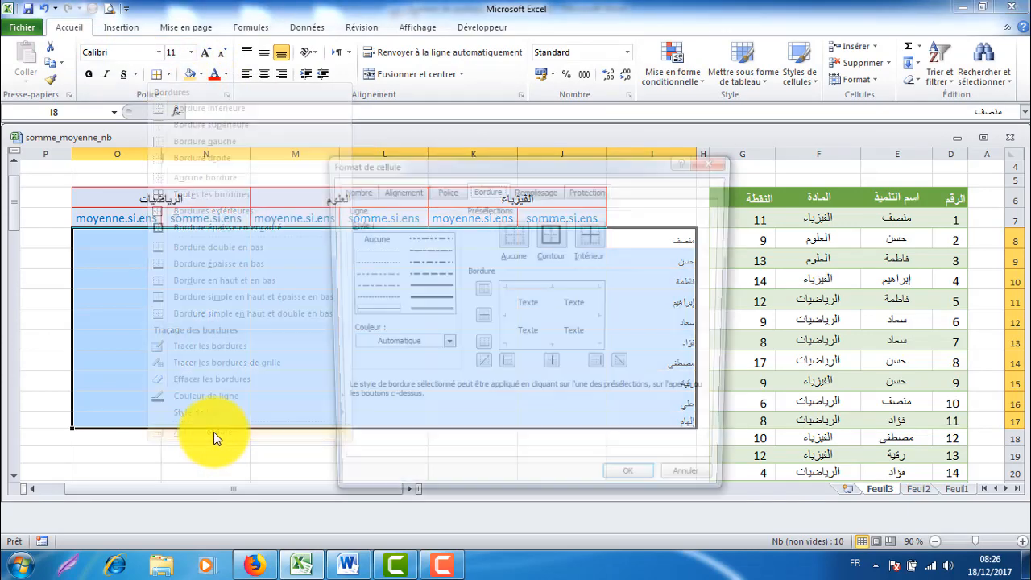
click(378, 314)
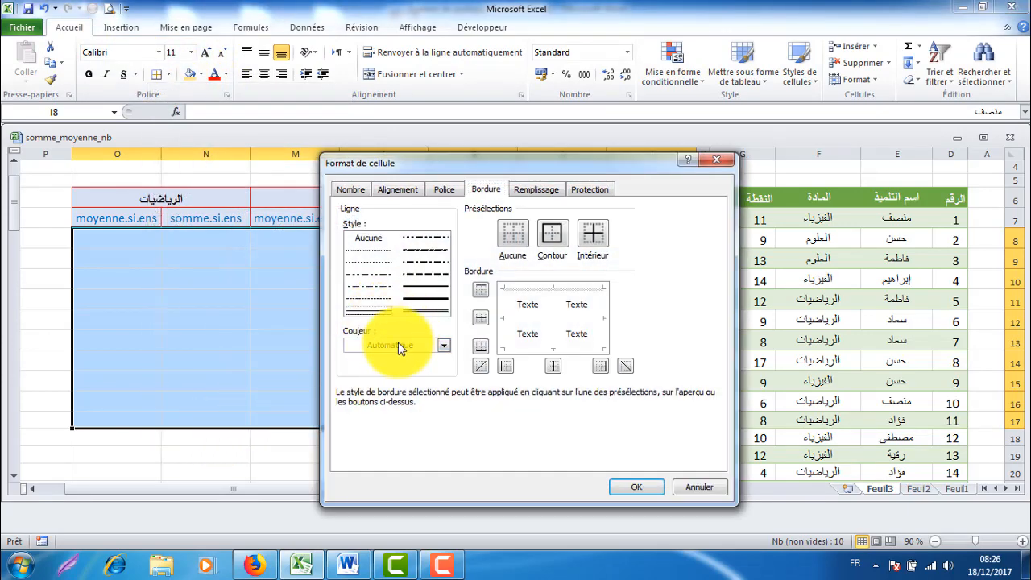
click(417, 352)
click(369, 469)
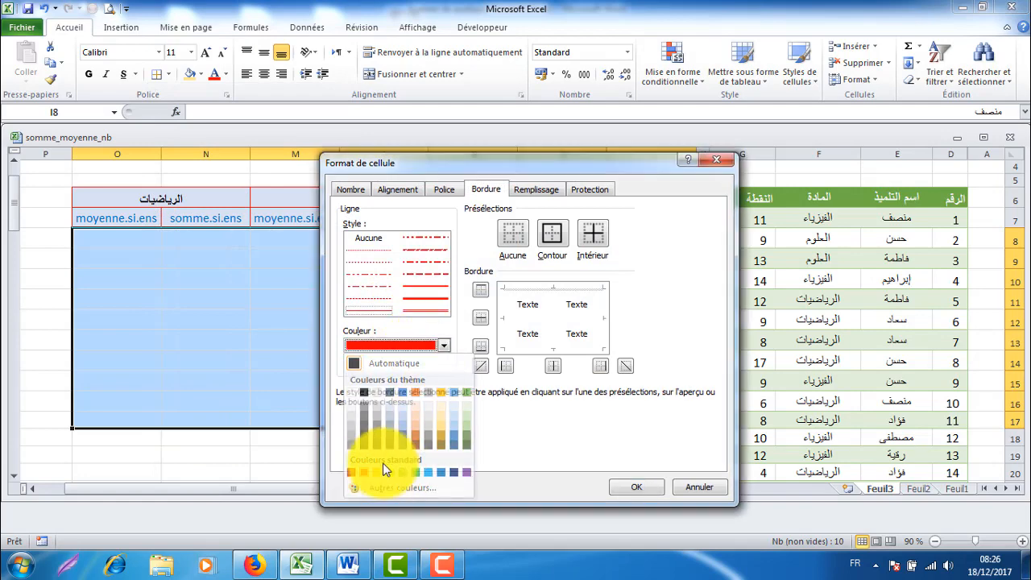
click(553, 235)
click(592, 233)
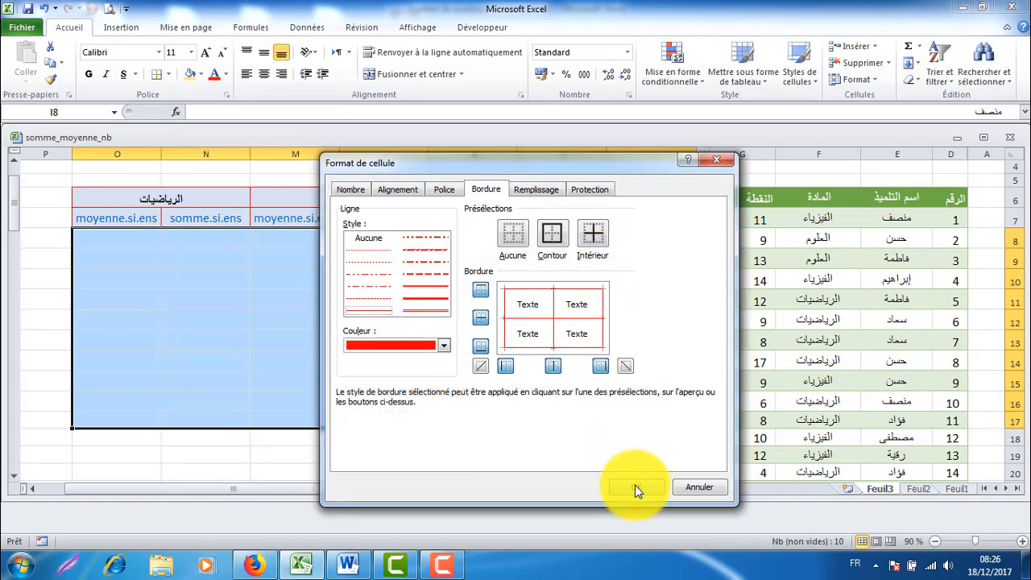
click(635, 486)
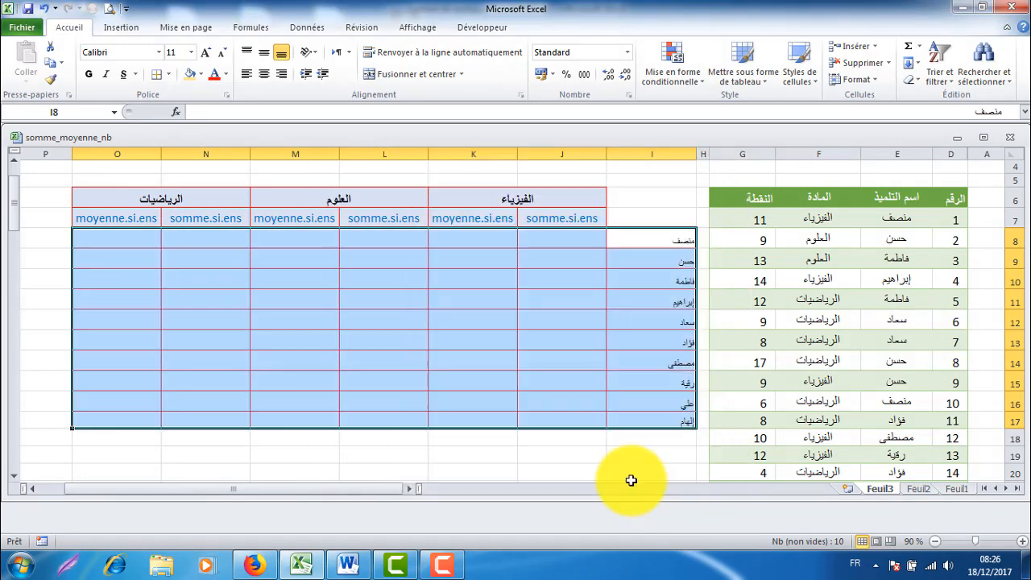
Step: Set the range's font size to 14, make it bold, and center it horizontally and vertically
click(209, 54)
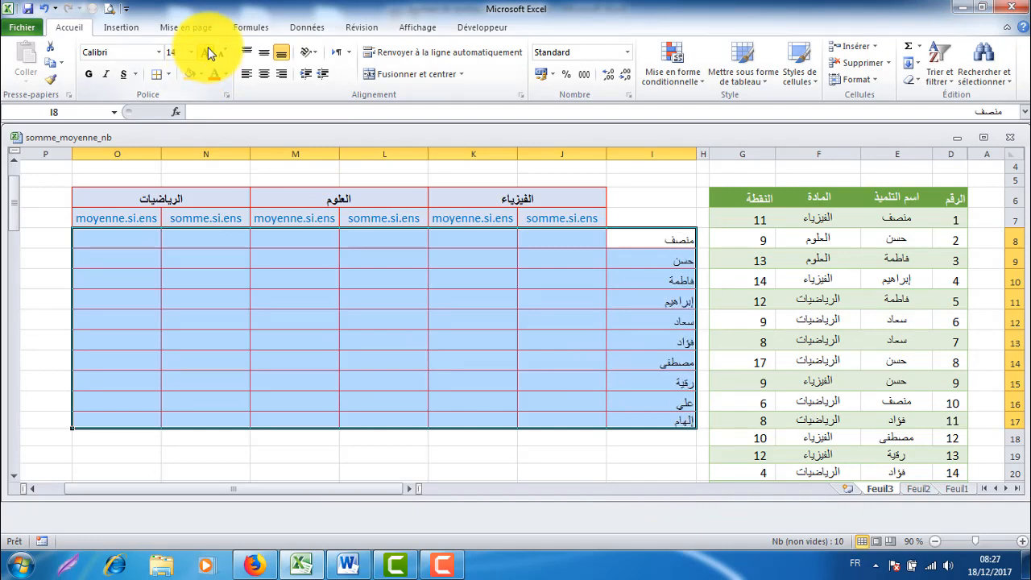
click(91, 76)
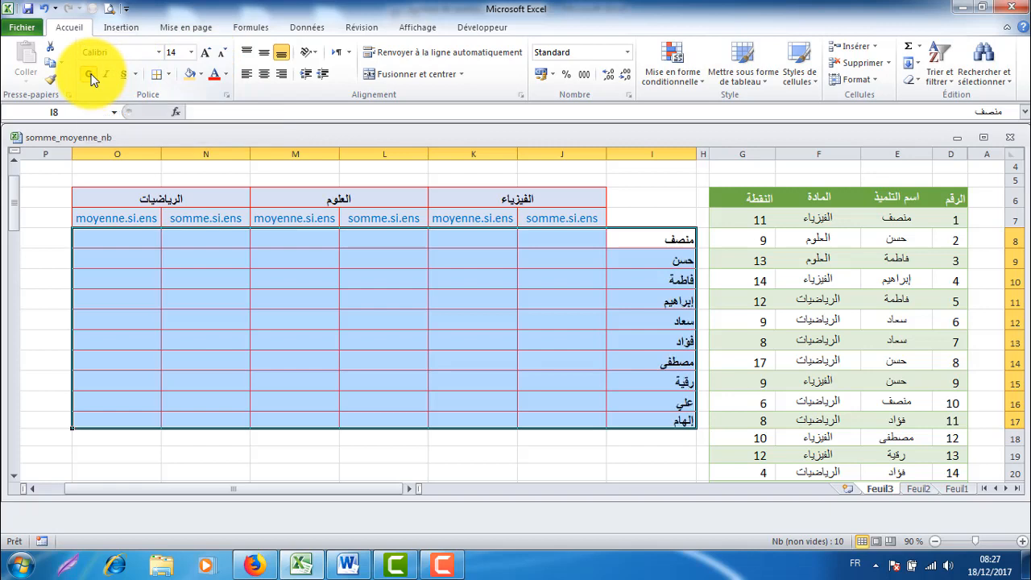
click(262, 72)
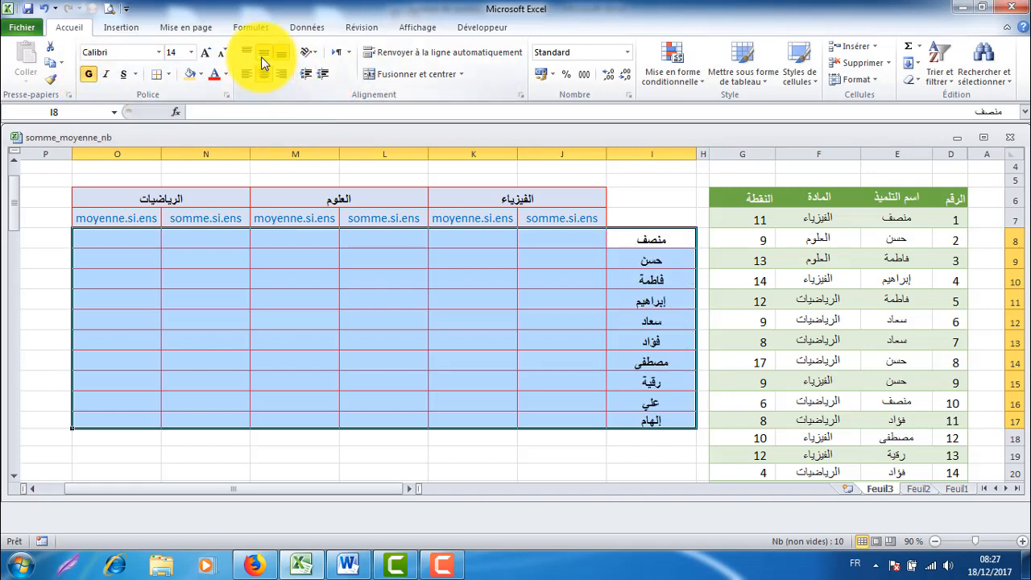
click(262, 55)
Step: Fill the name cells I8:I17 with a light orange colour
drag(614, 233, 641, 409)
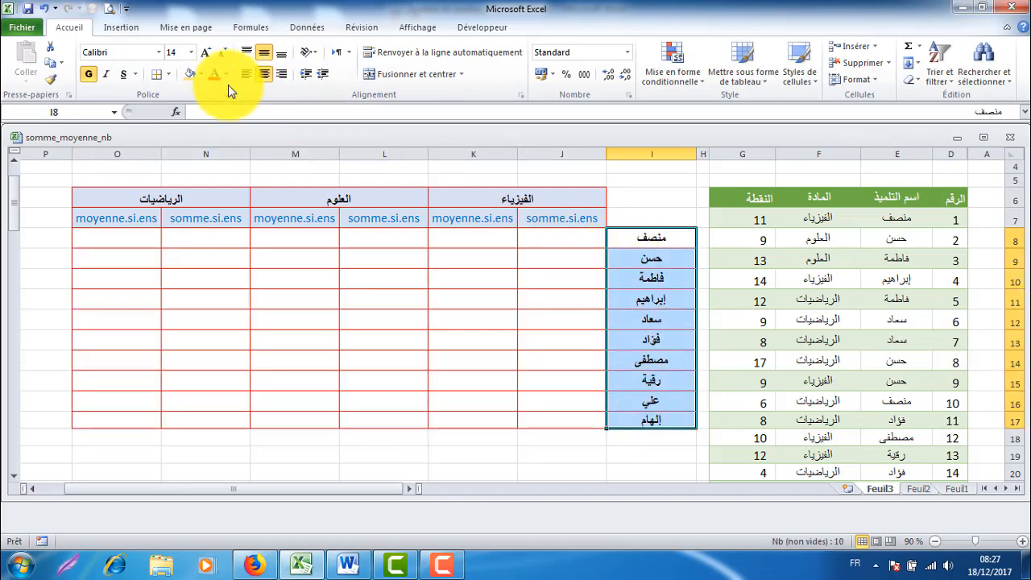
click(200, 73)
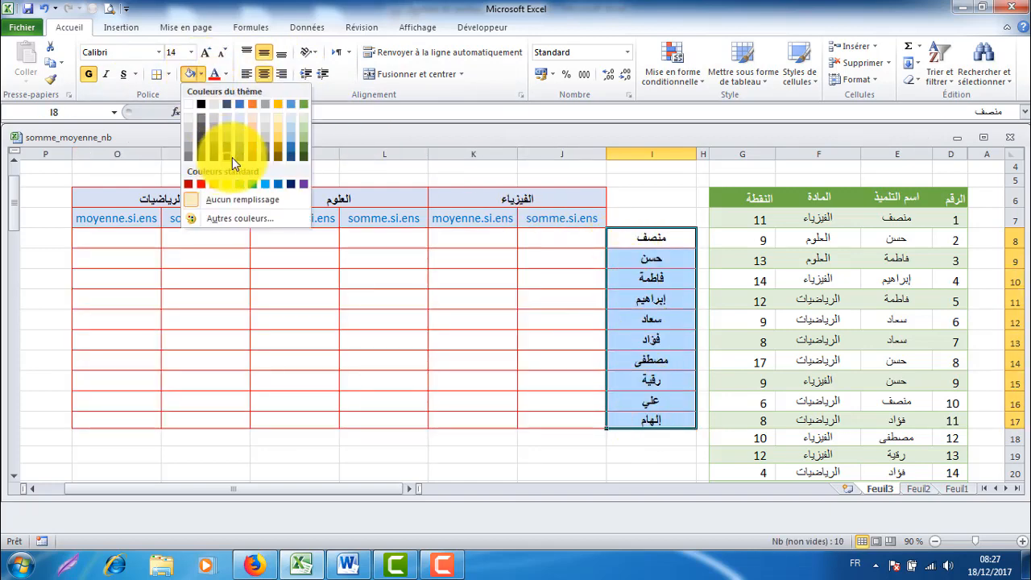
click(281, 130)
Step: Apply the custom number format 00,00 to the result cells J8:O17
drag(545, 242, 134, 414)
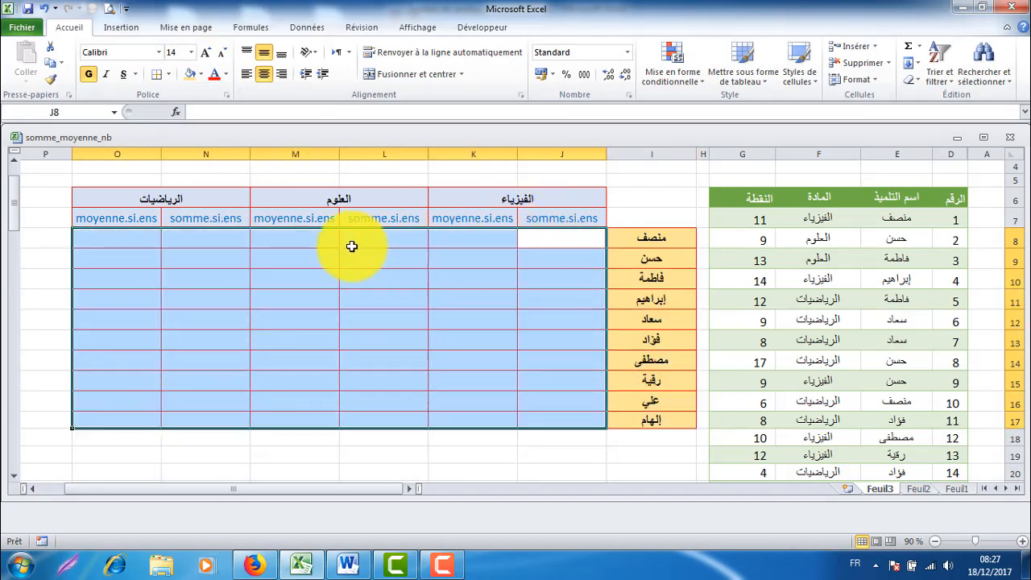
click(631, 96)
click(372, 331)
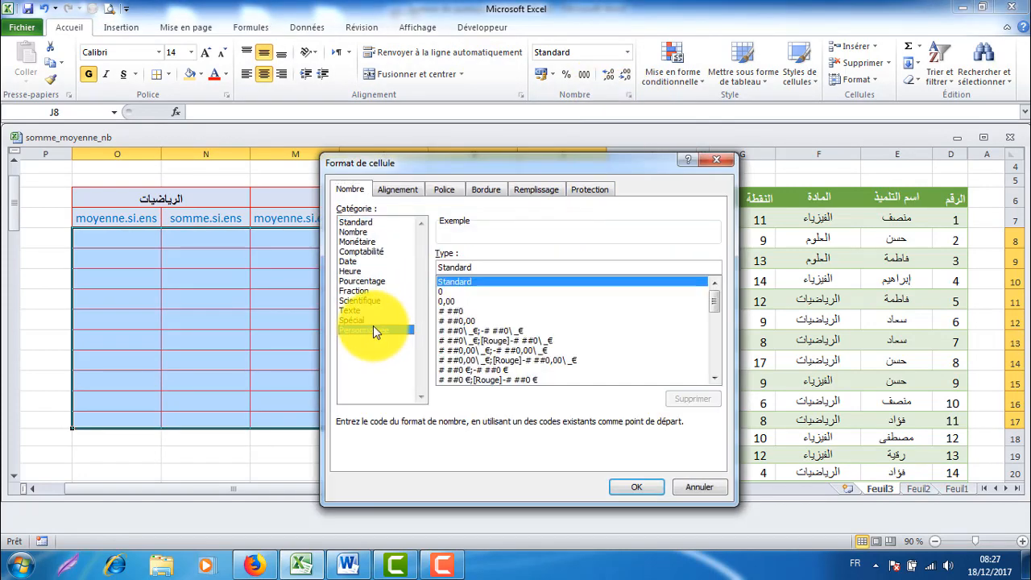
click(451, 301)
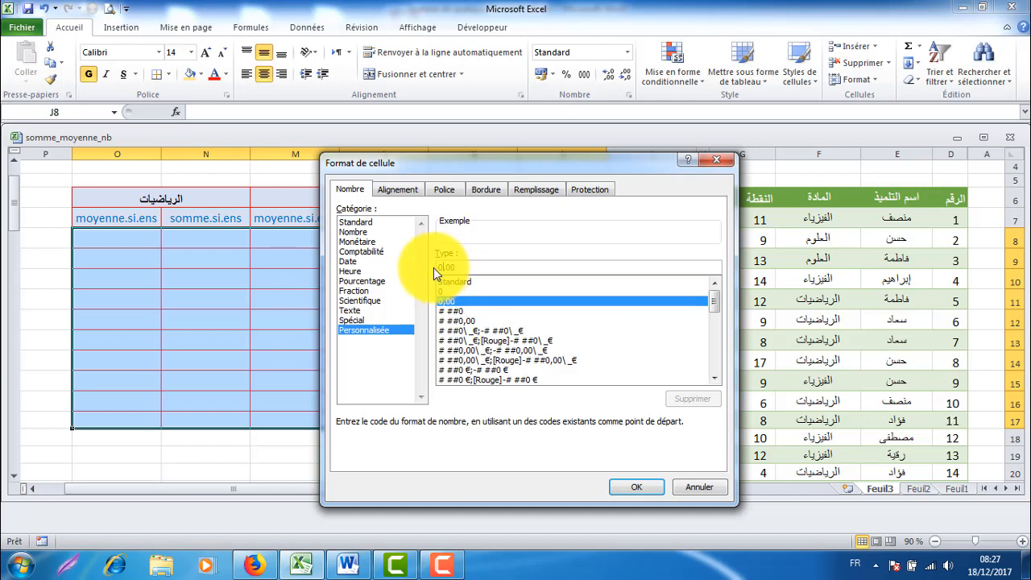
click(433, 267)
text(0)
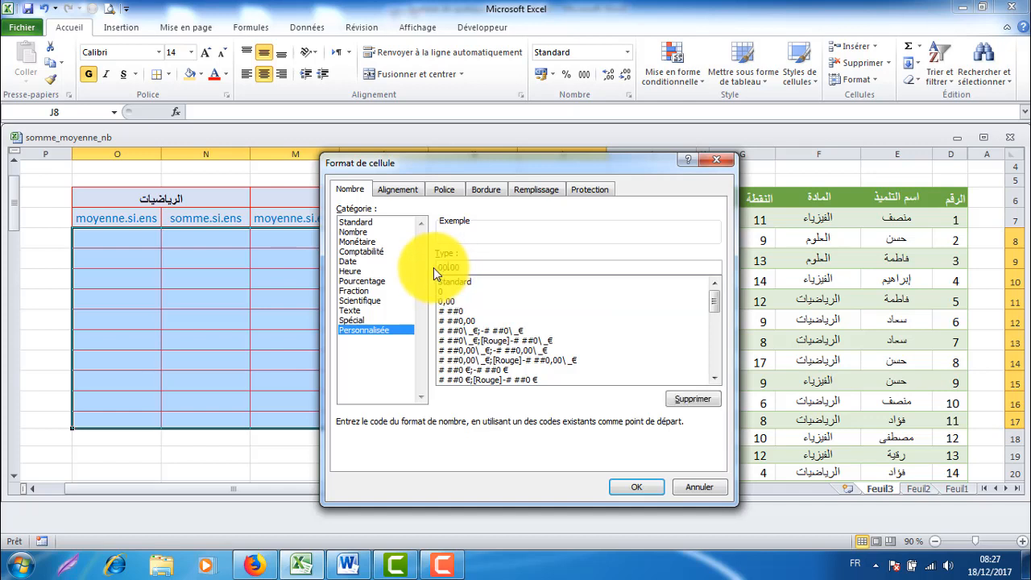
click(645, 488)
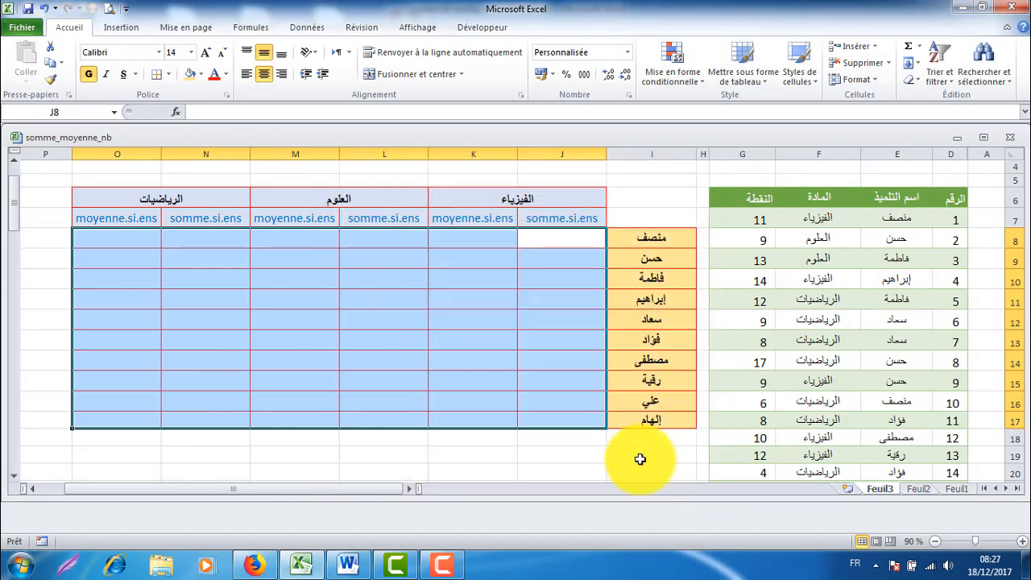
Step: Start a SOMME.SI.ENS formula in J8 using the notes table's النقطة column as the sum range
click(556, 276)
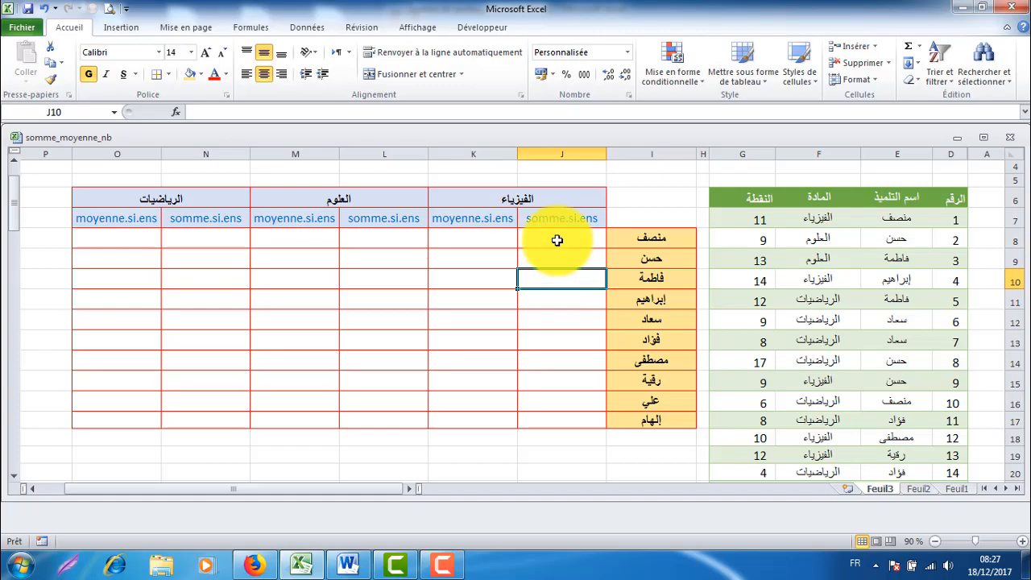
click(557, 240)
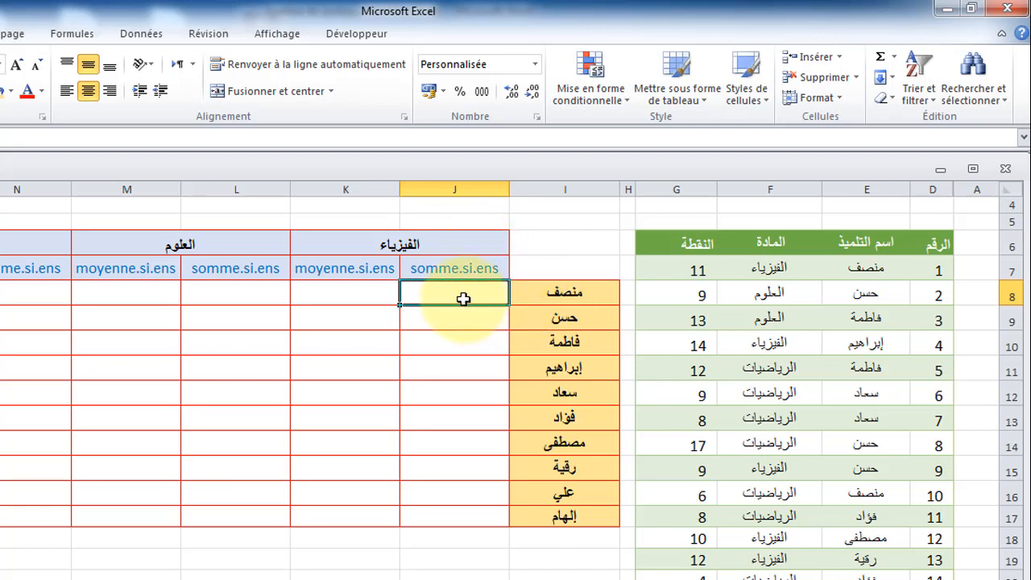
text(=)
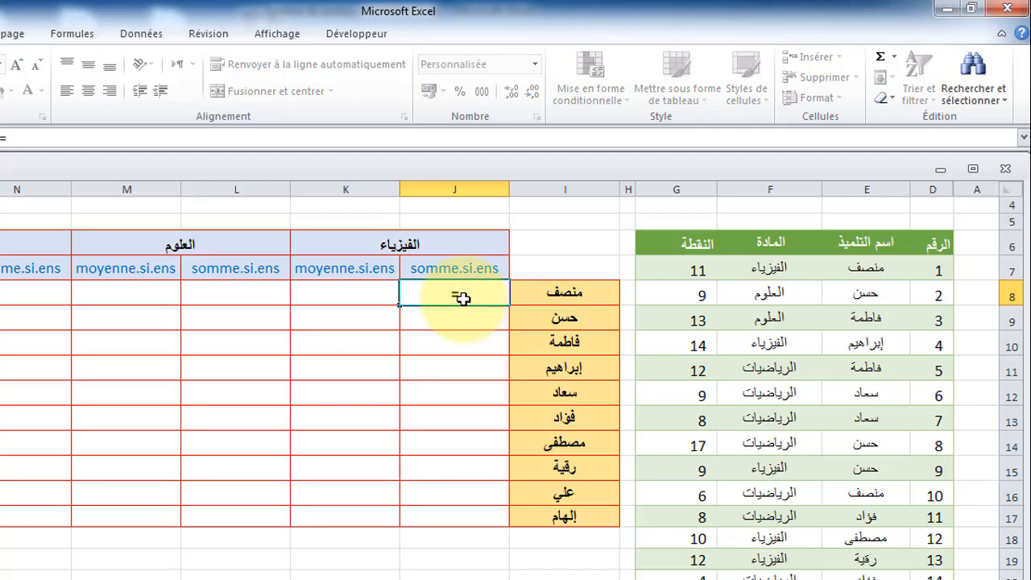
text(s)
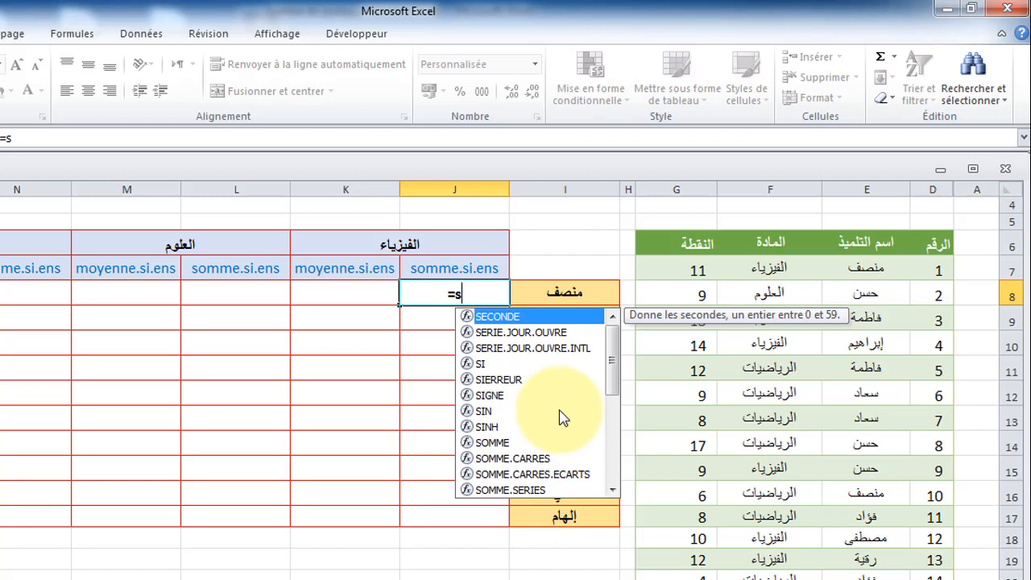
text(om)
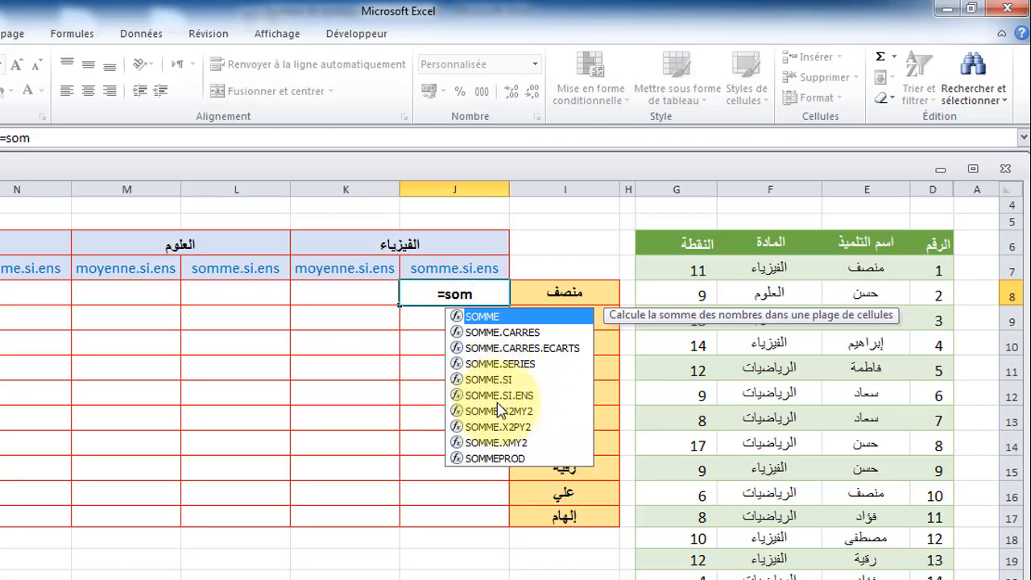
double_click(521, 397)
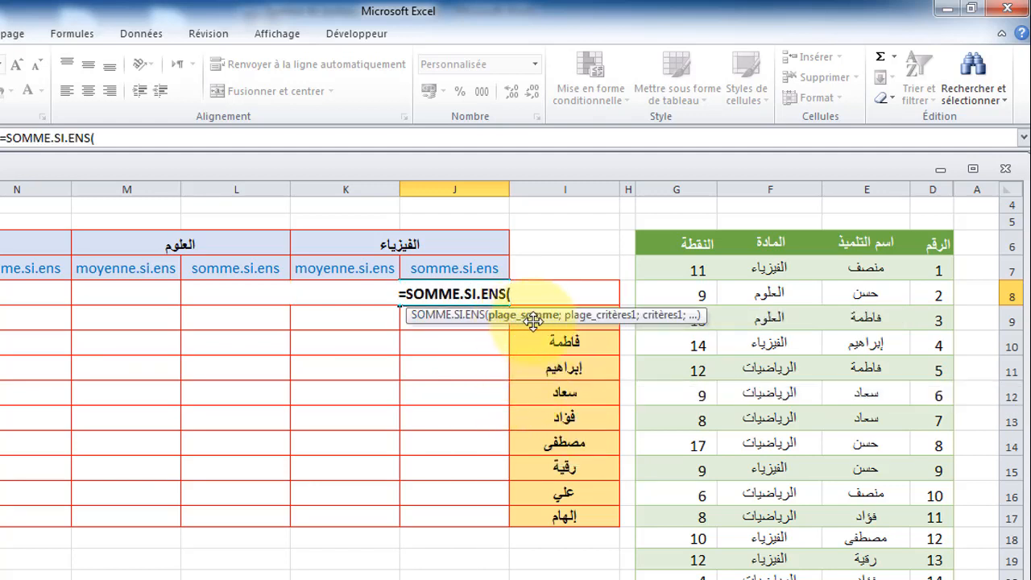
click(691, 232)
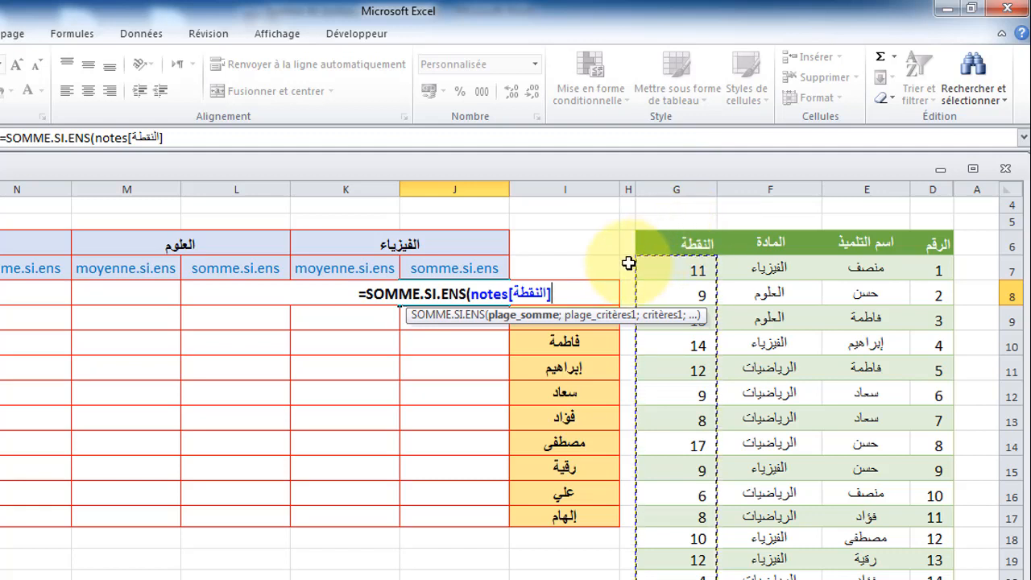
text(;)
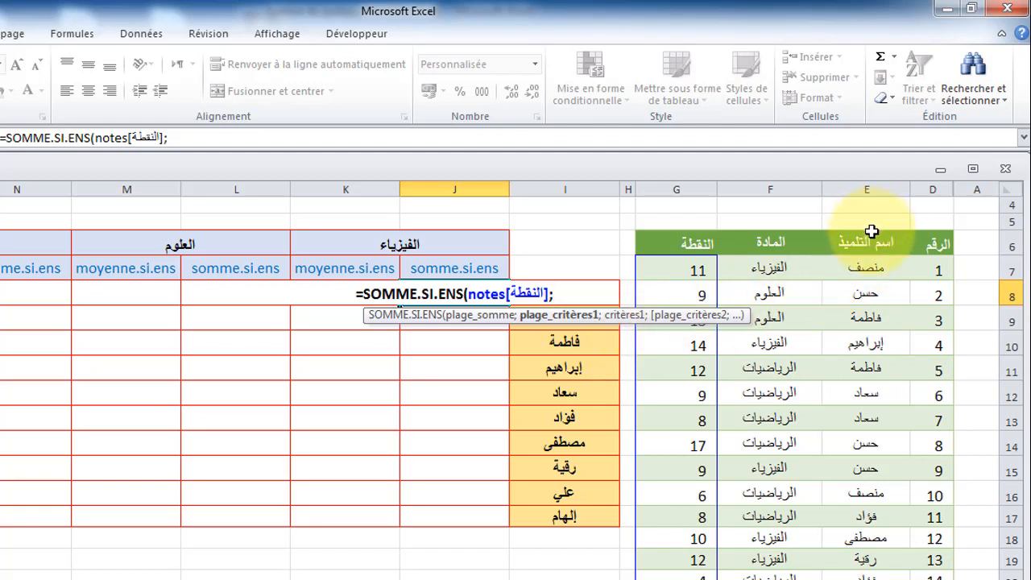
Step: Add criteria matching the اسم التلميذ column to I8 and the المادة column to J6, then confirm the formula
click(872, 234)
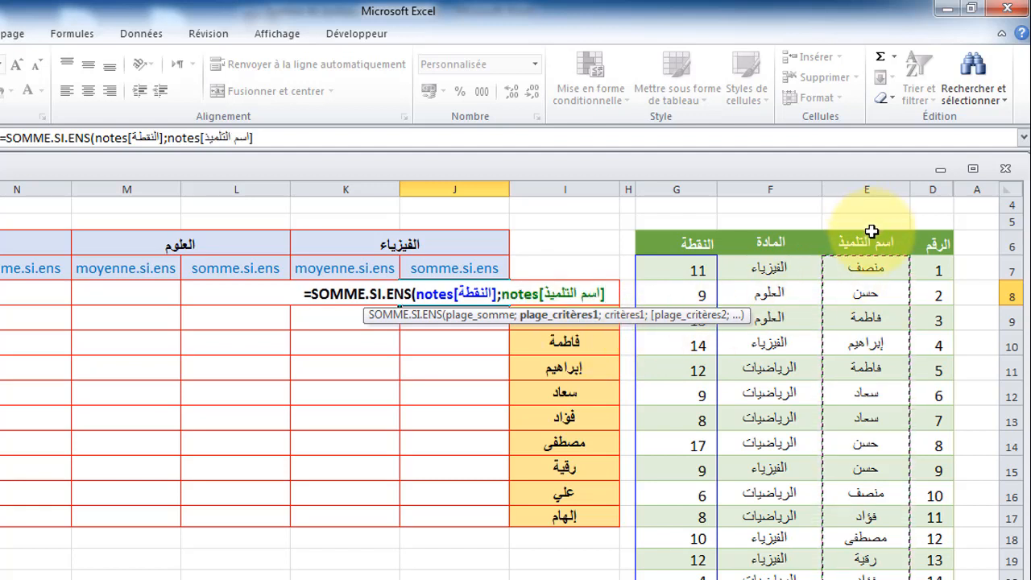
text(;)
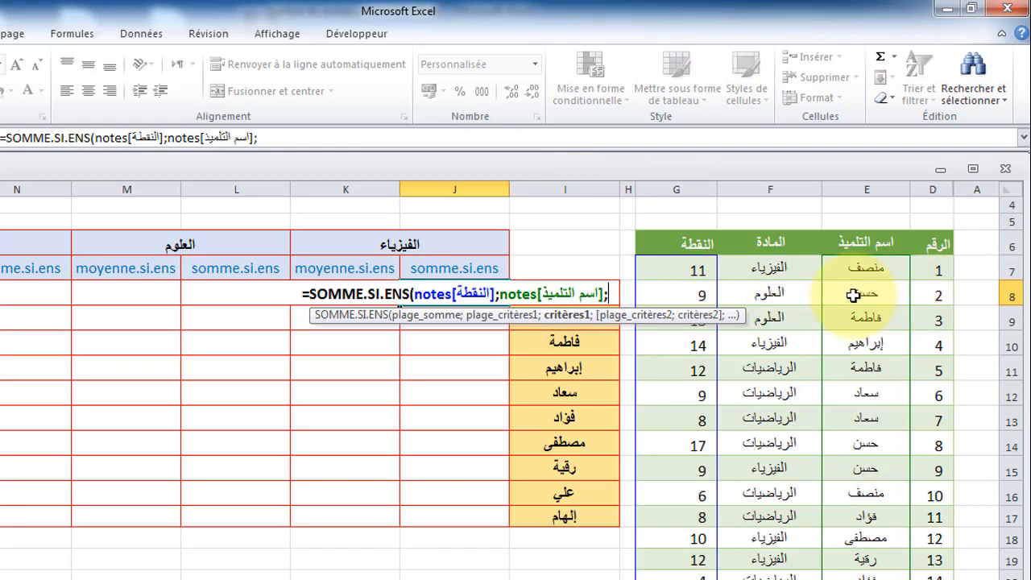
text(i)
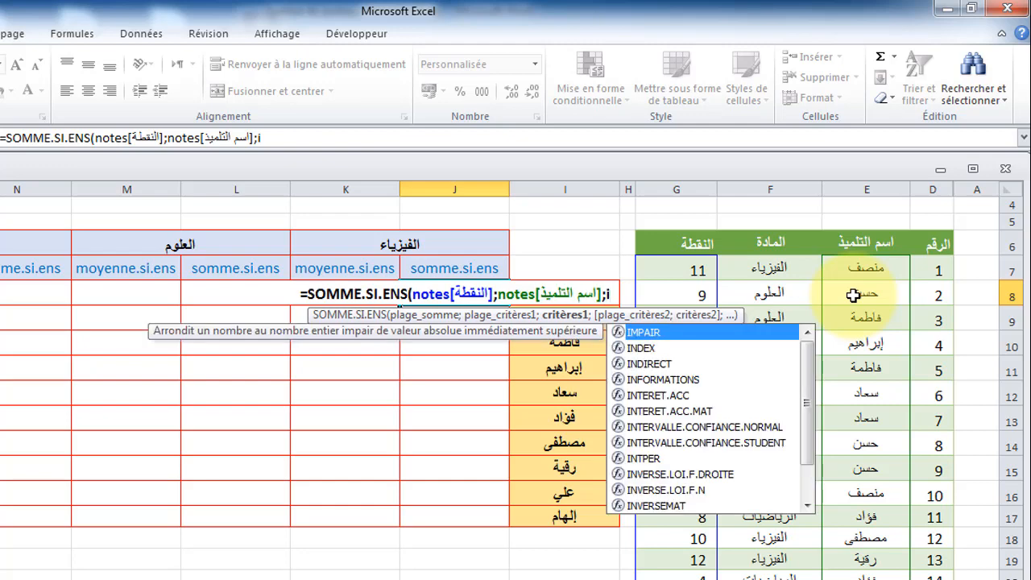
text(8)
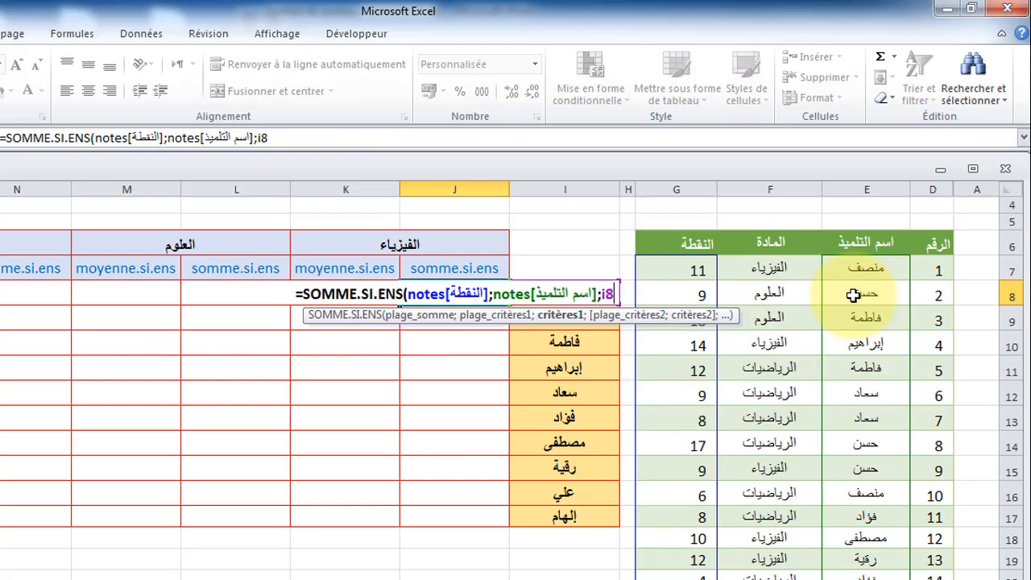
text(;)
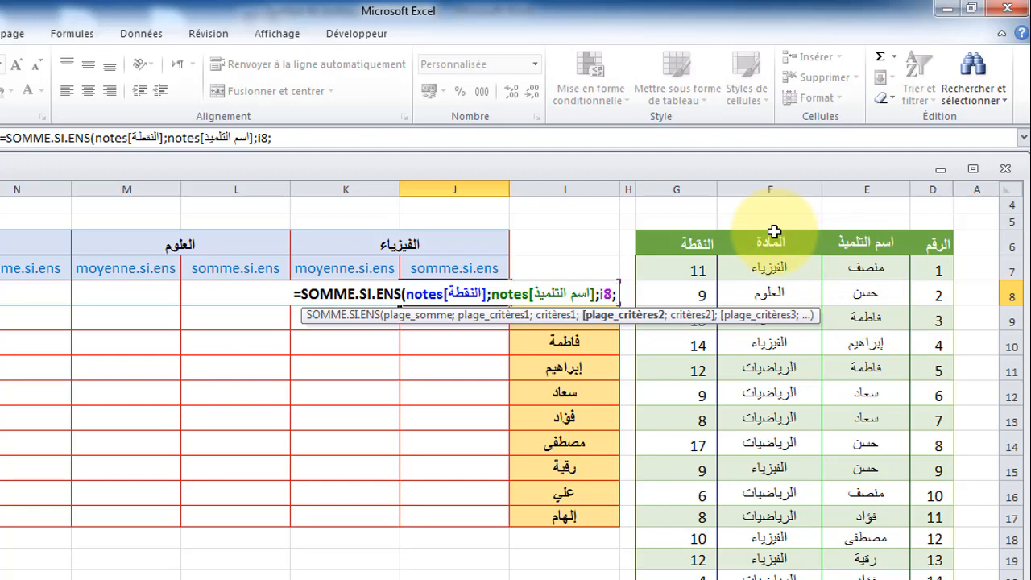
click(767, 235)
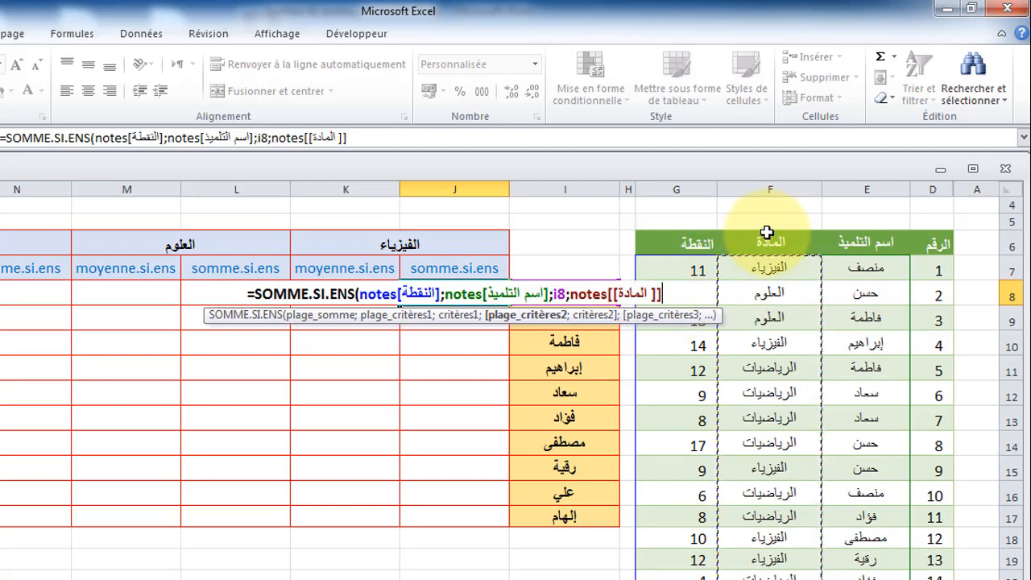
text(;)
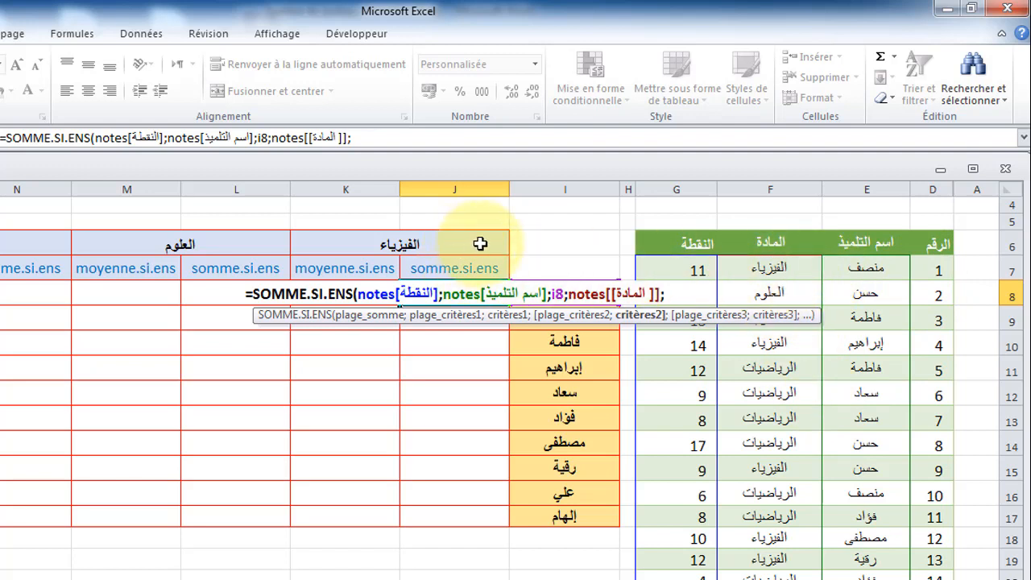
click(480, 243)
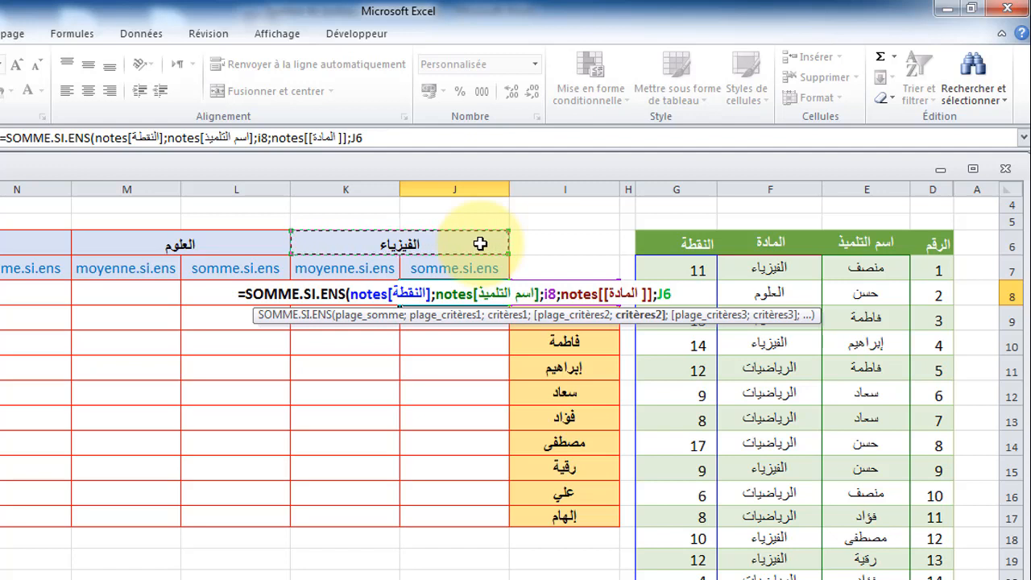
text())
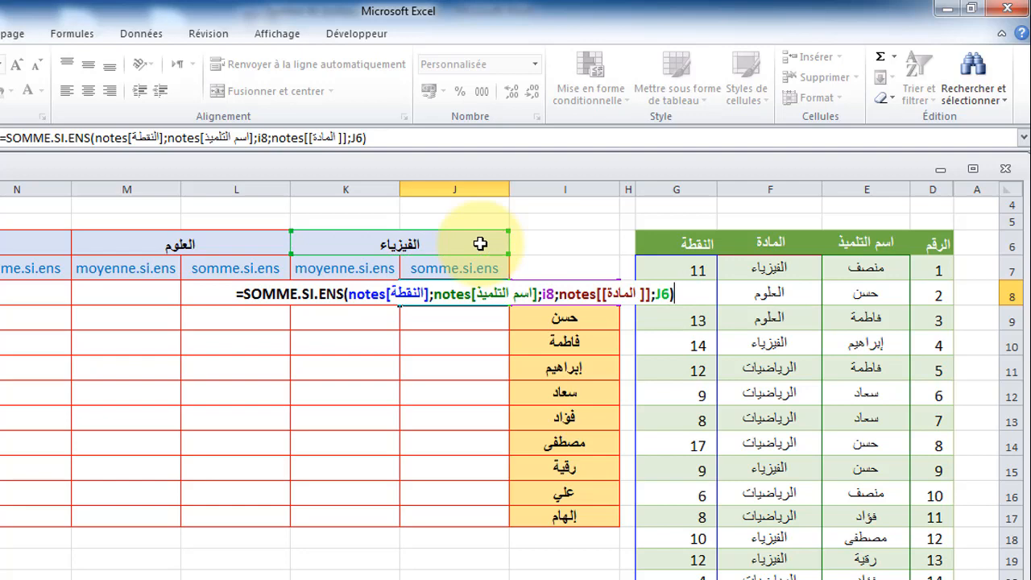
key(Return)
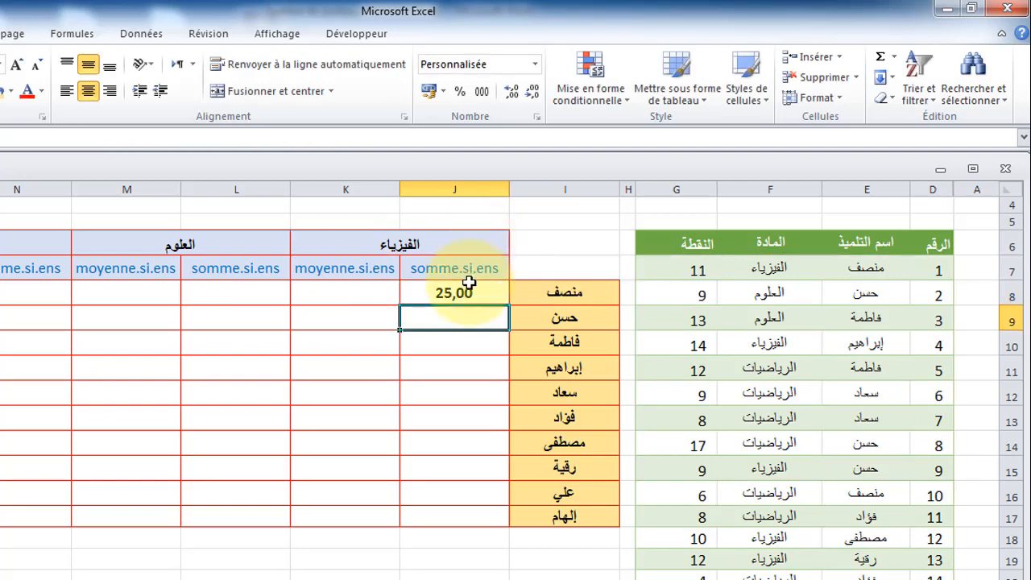
Step: Start a MOYENNE.SI.ENS formula in K8 using the notes table's النقطة column as the average range
click(362, 294)
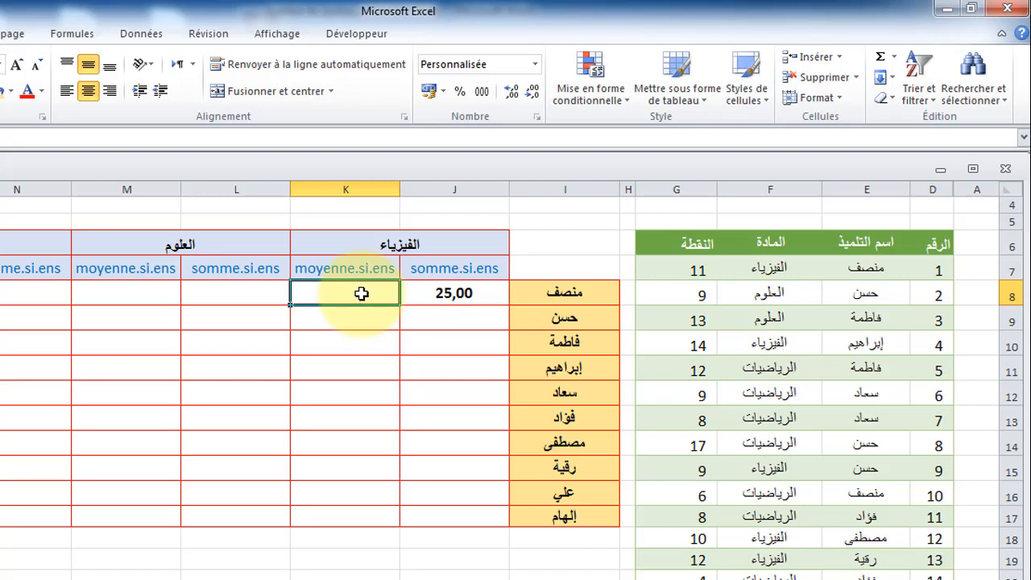
text(=)
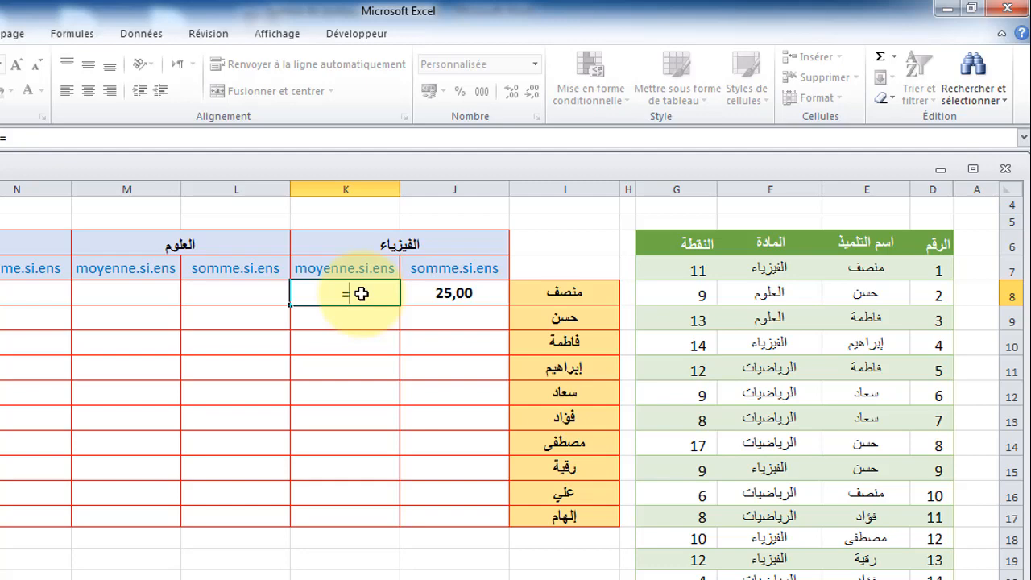
text(moy)
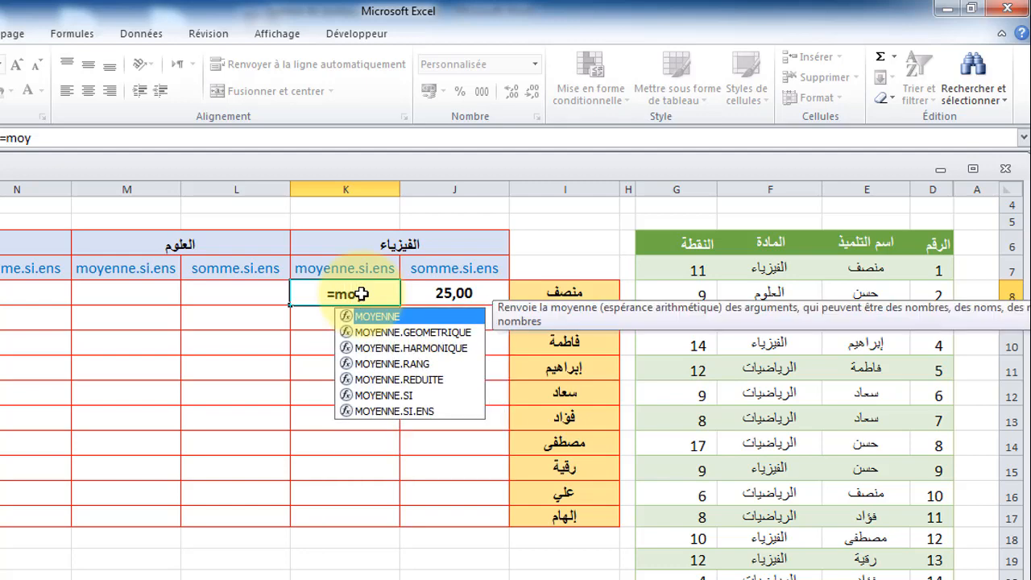
double_click(367, 409)
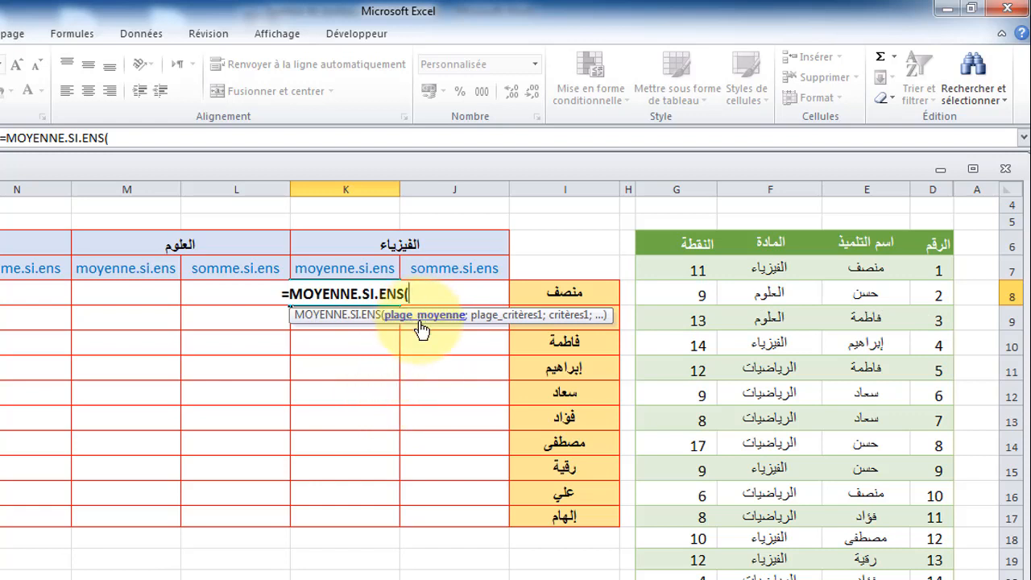
click(694, 232)
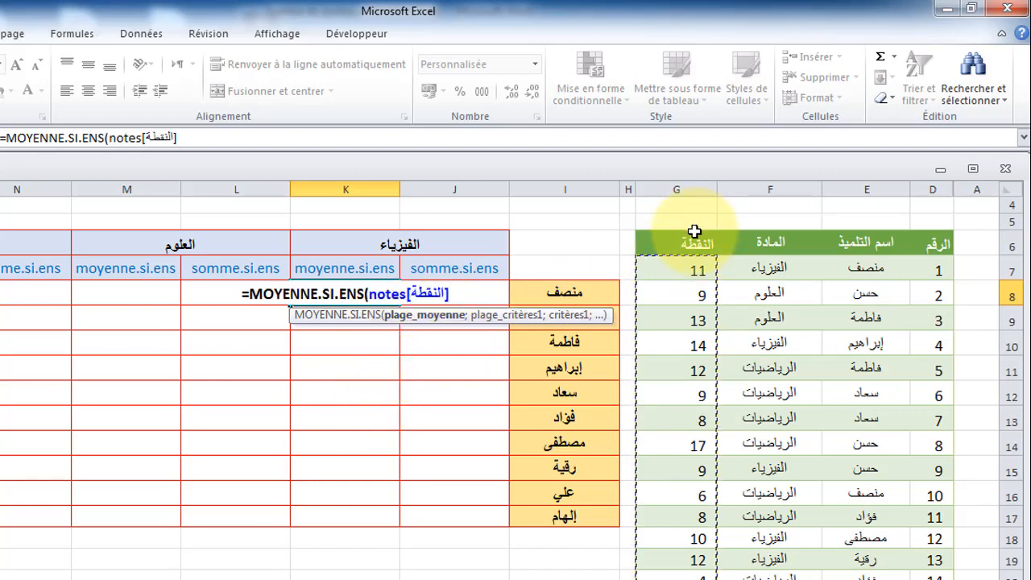
text(;)
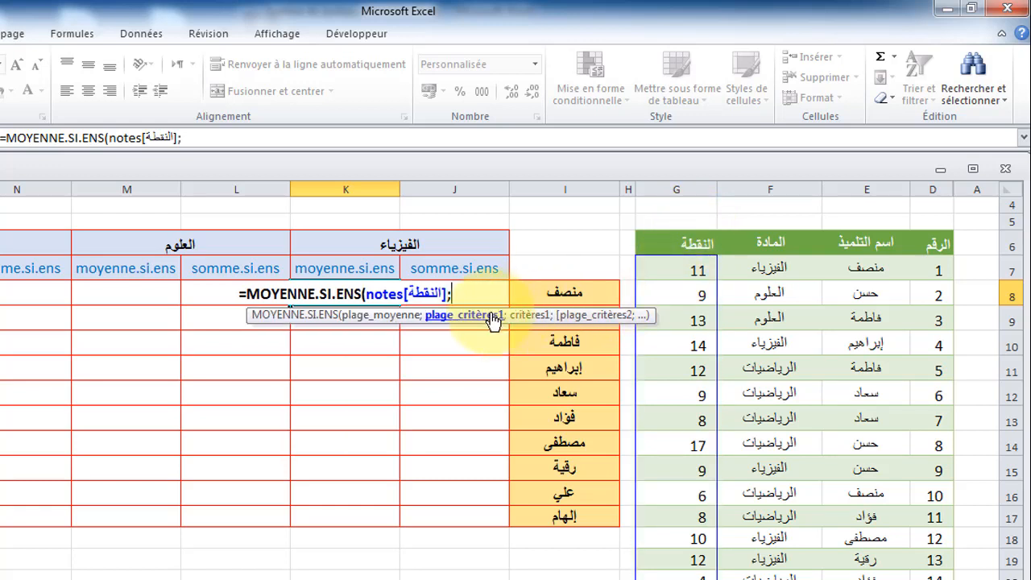
Step: Add criteria matching the اسم التلميذ column to I8 and the المادة column to J6, then confirm the average formula
click(858, 232)
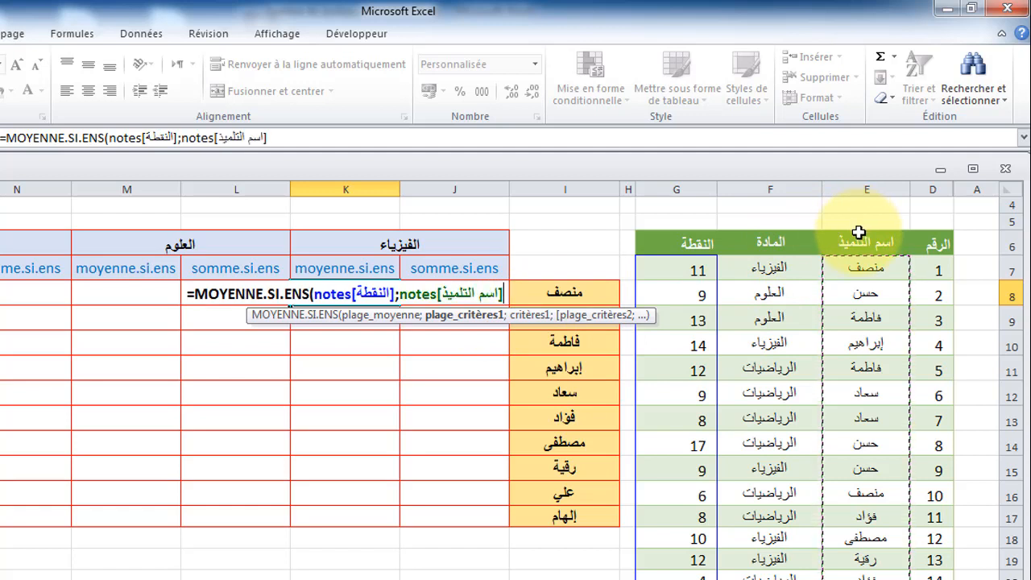
text(;)
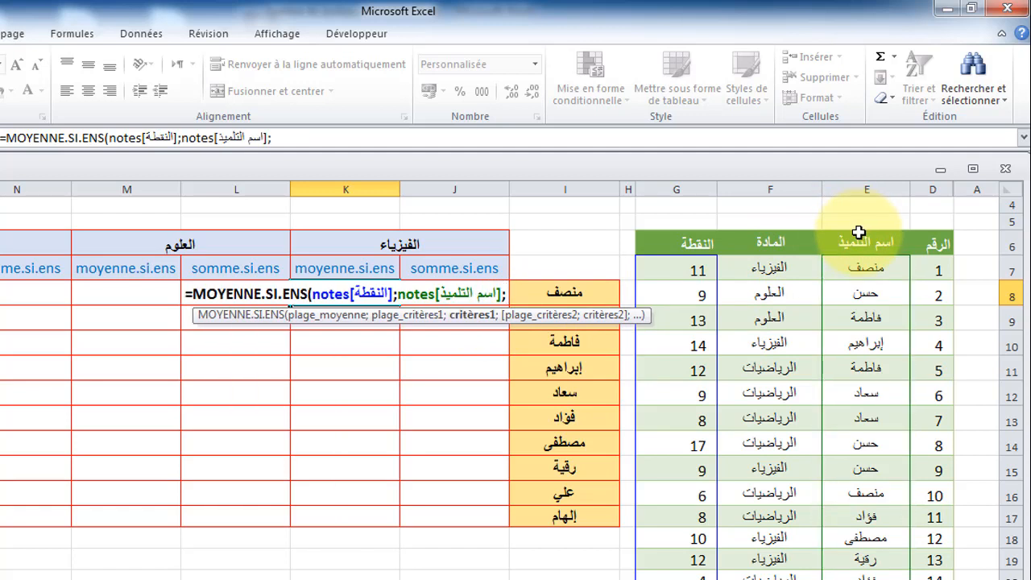
click(568, 293)
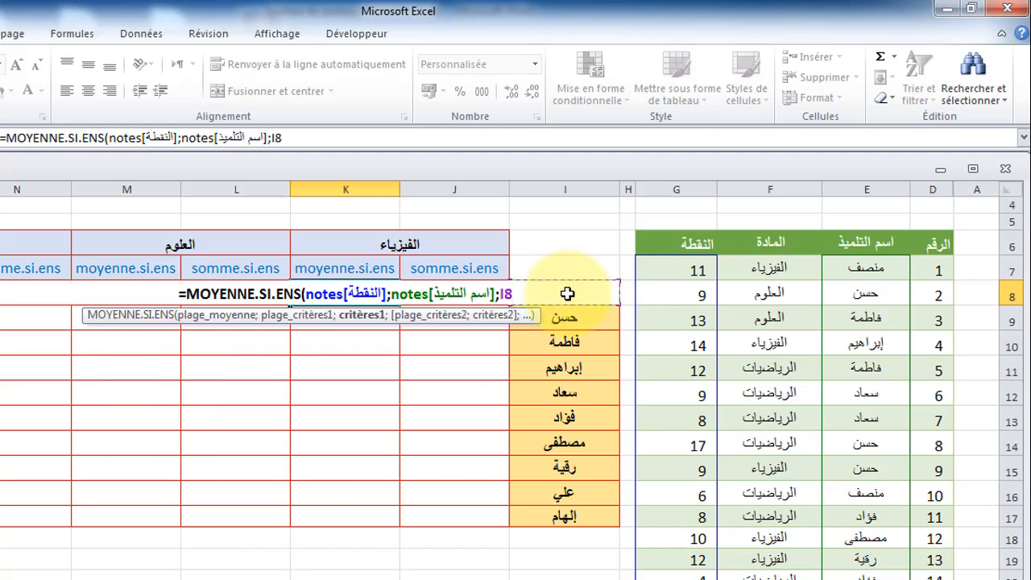
text(;)
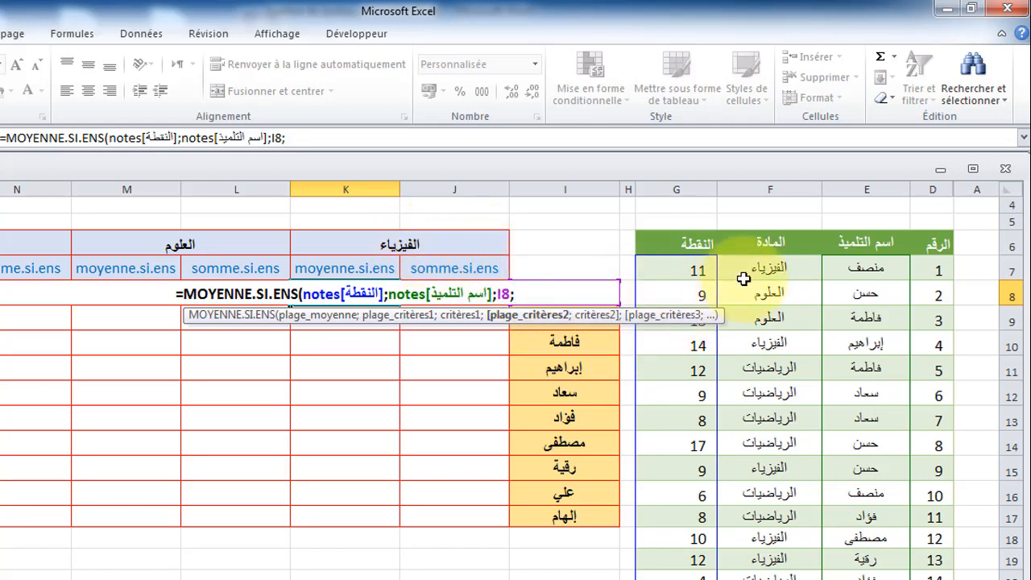
click(770, 233)
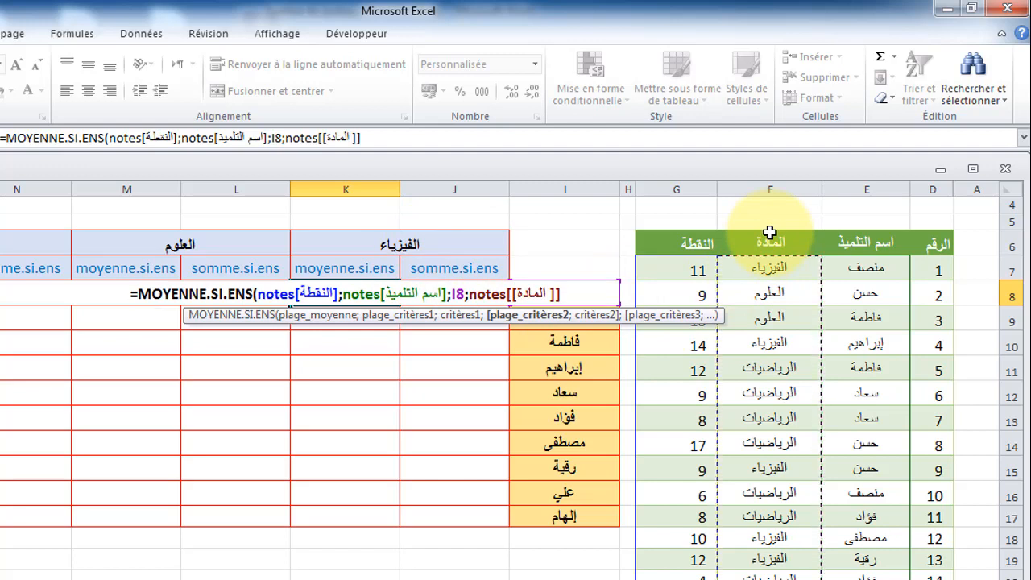
text(;)
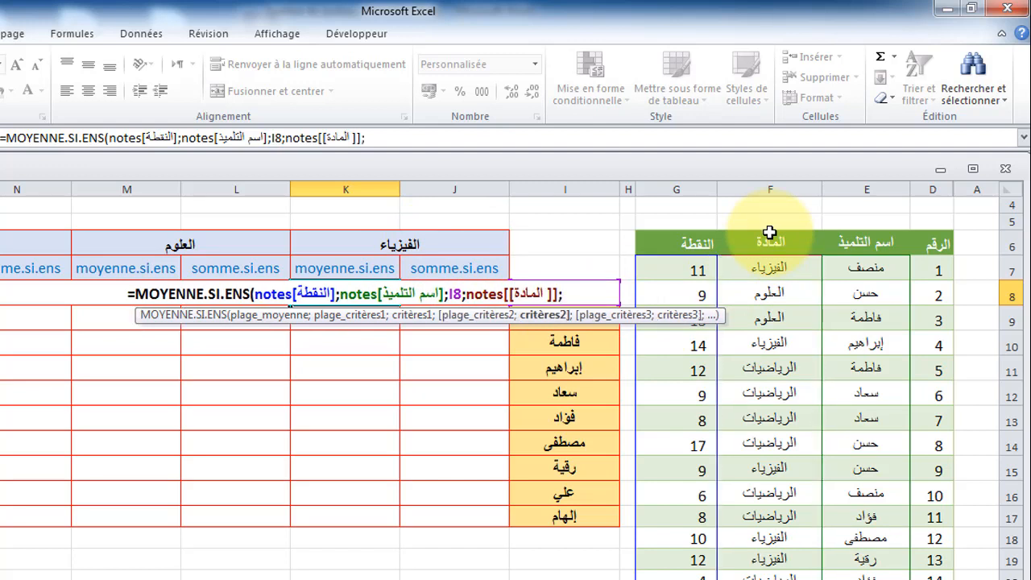
click(468, 239)
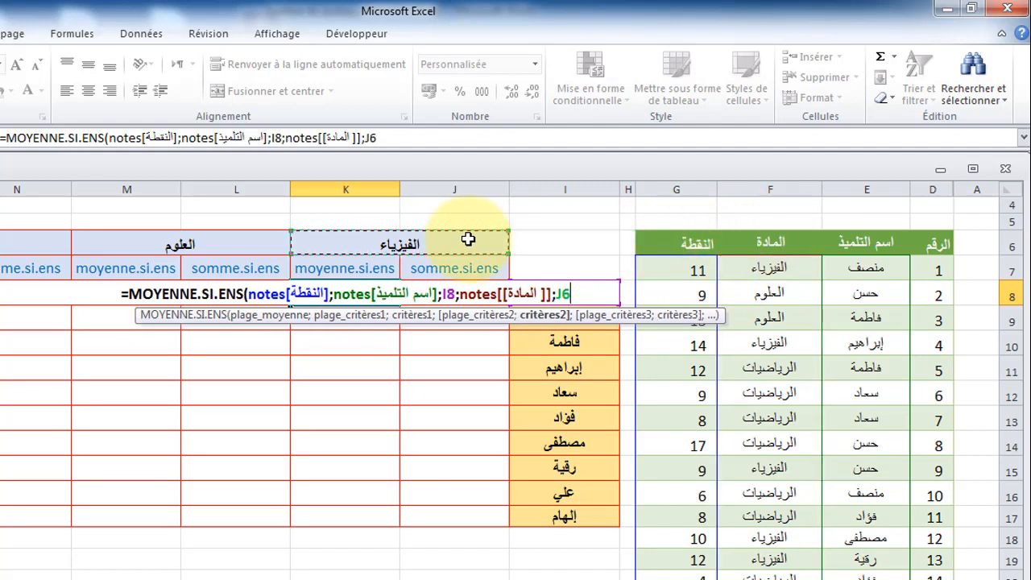
text())
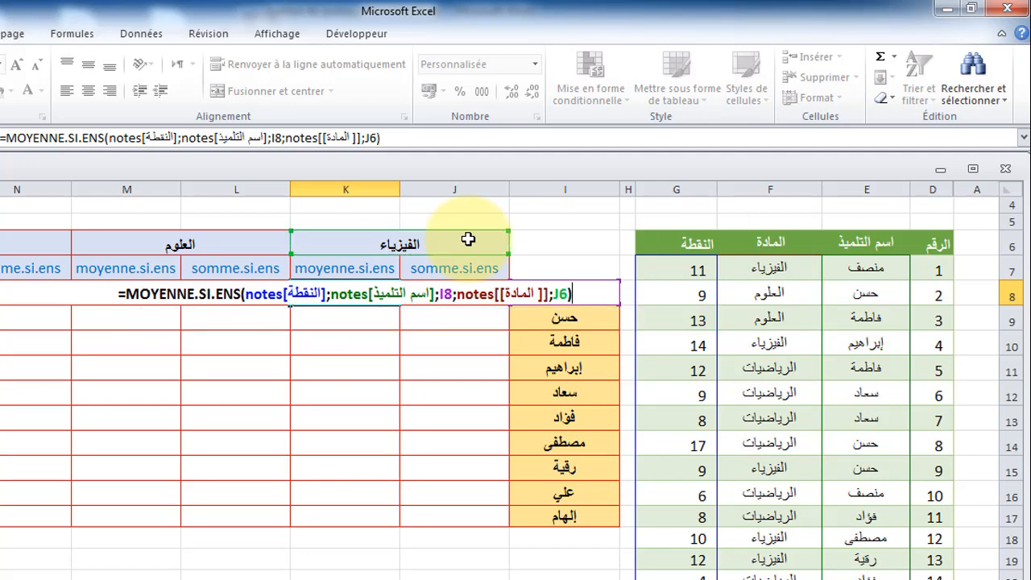
key(Return)
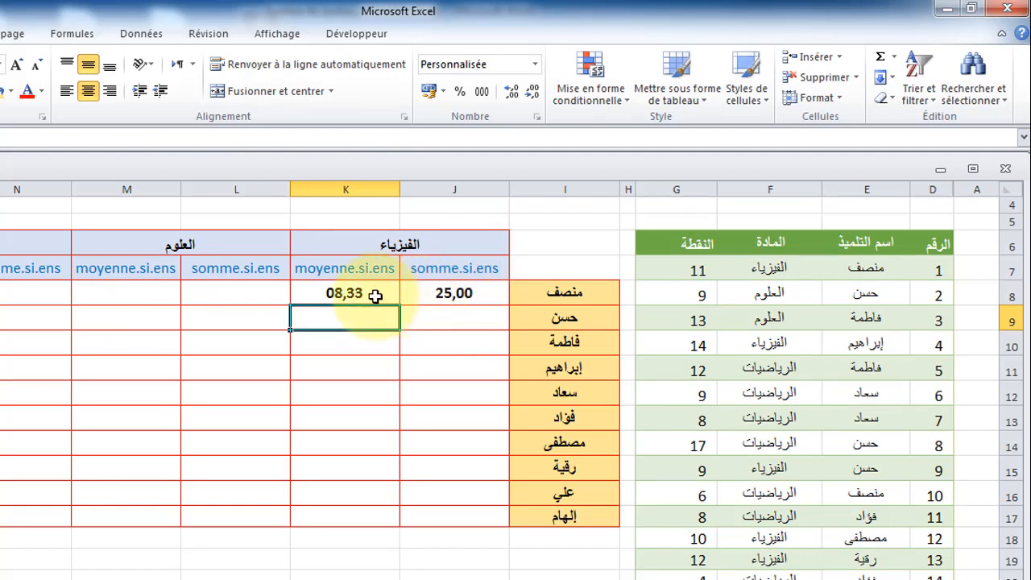
Step: Switch to Word and review the SOMME.SI.ENS syntax explanation in the document
click(443, 293)
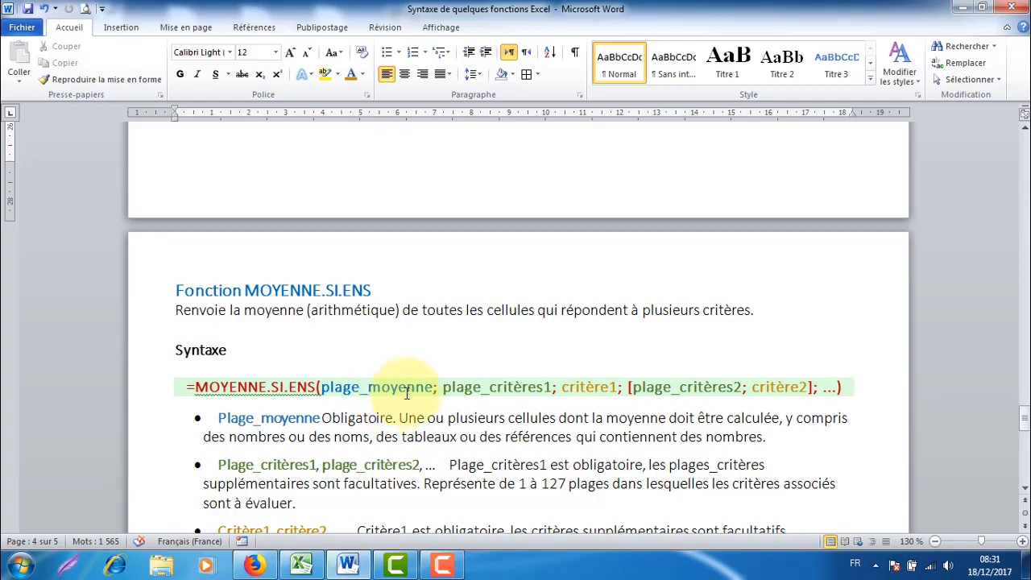
scroll(410, 388, up, 6)
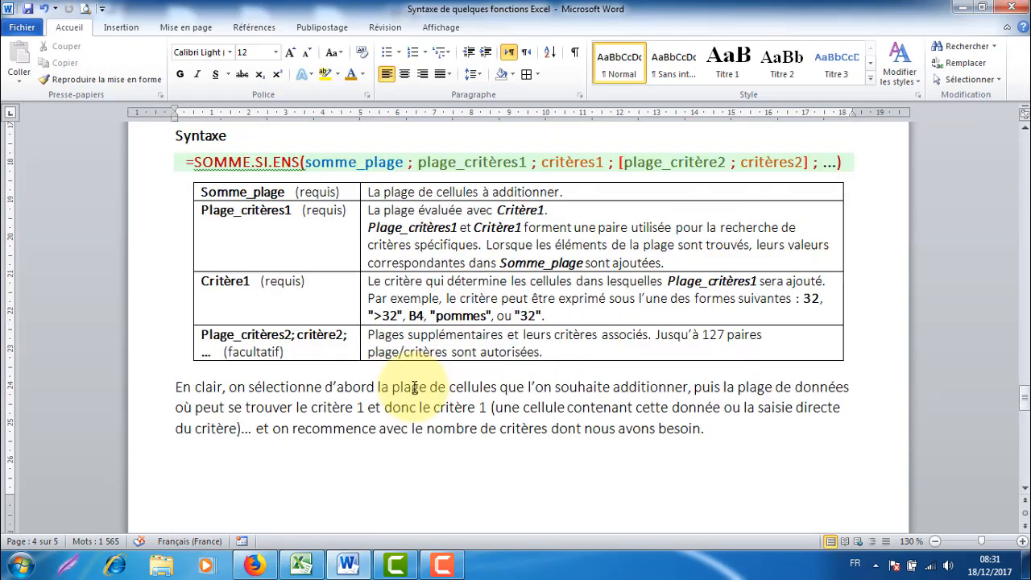
Step: Scroll through the Word document to review the MOYENNE.SI syntax section, then return to Excel
scroll(414, 389, up, 3)
scroll(367, 304, up, 20)
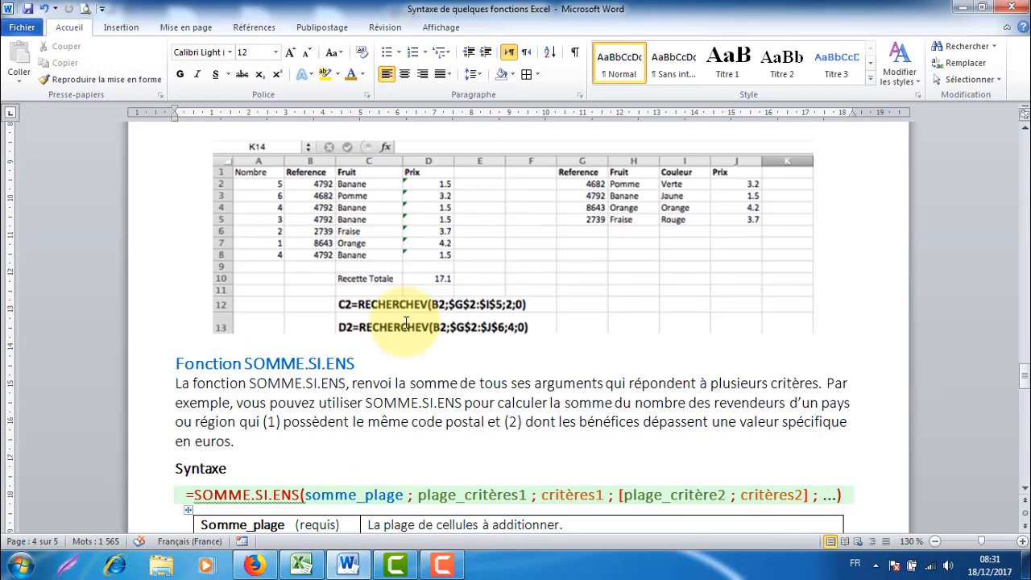
scroll(407, 309, up, 13)
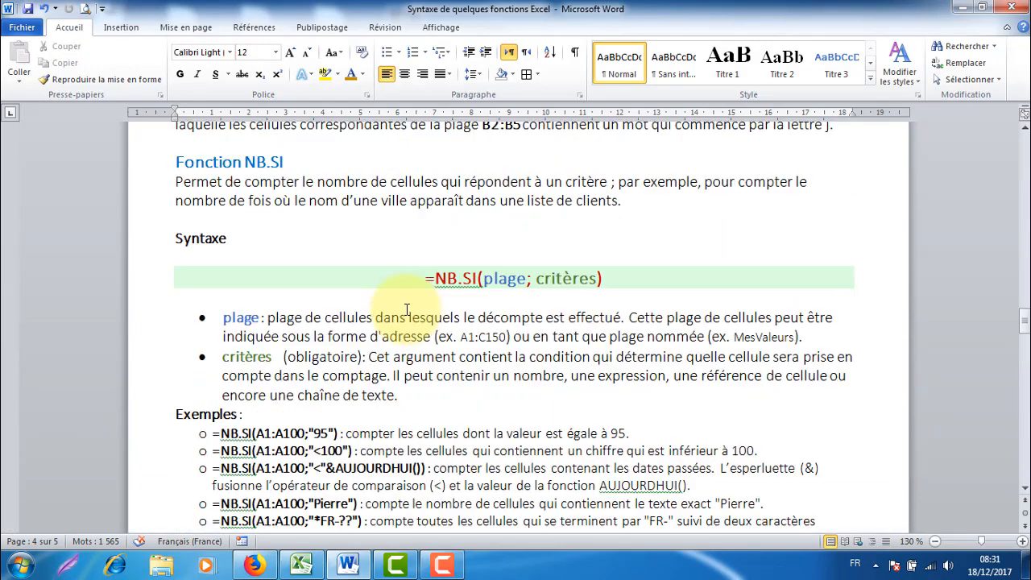
scroll(427, 274, up, 3)
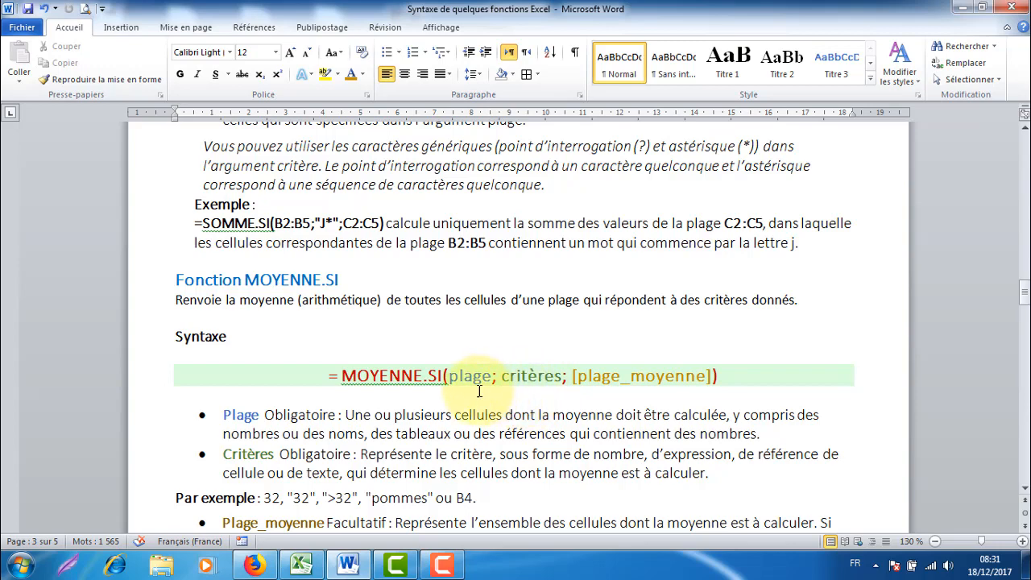
scroll(484, 390, down, 4)
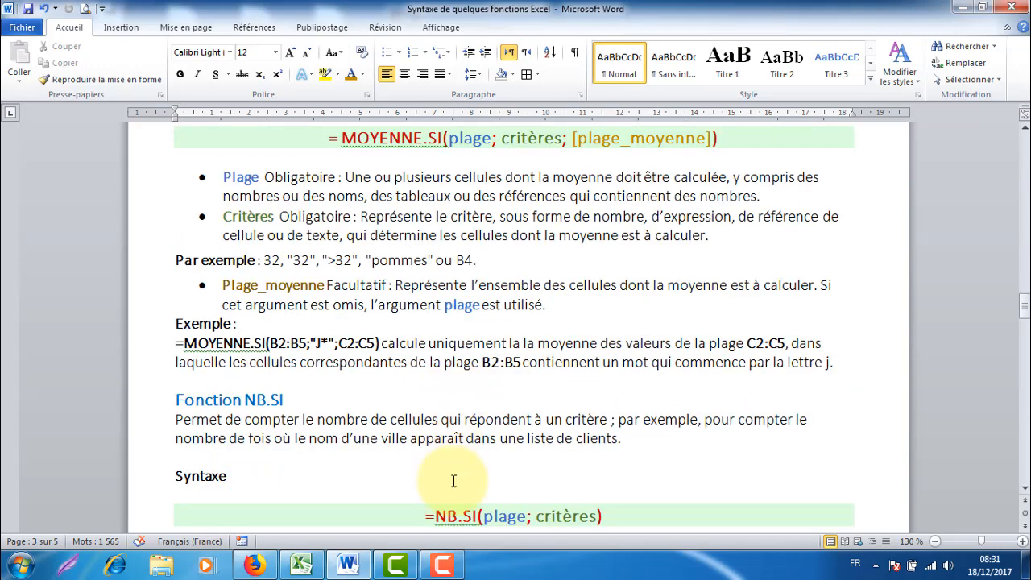
click(303, 566)
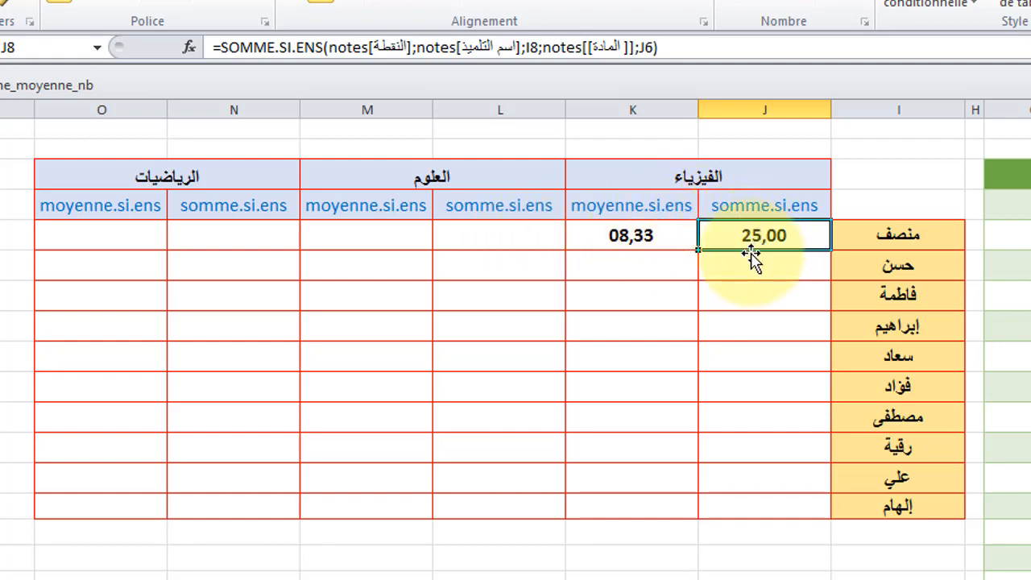
Step: Paste J8's sum formula into L8 and compare its references with the original formula
click(46, 8)
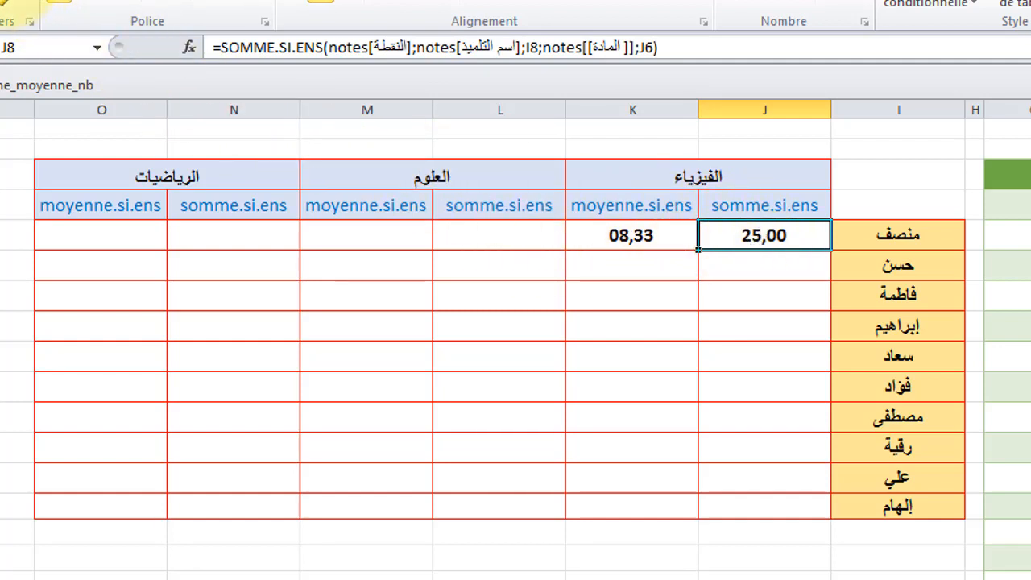
click(509, 231)
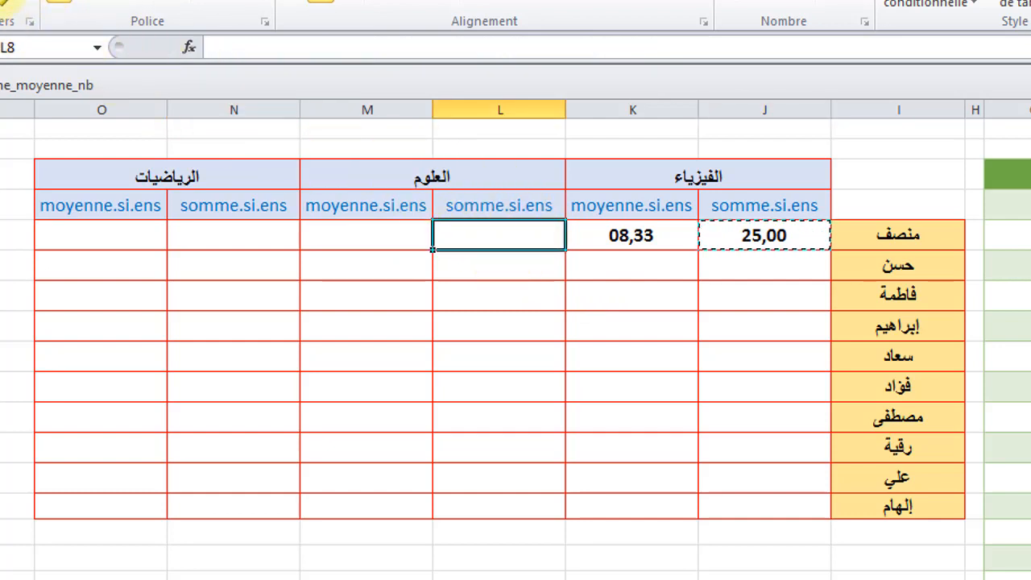
click(10, 6)
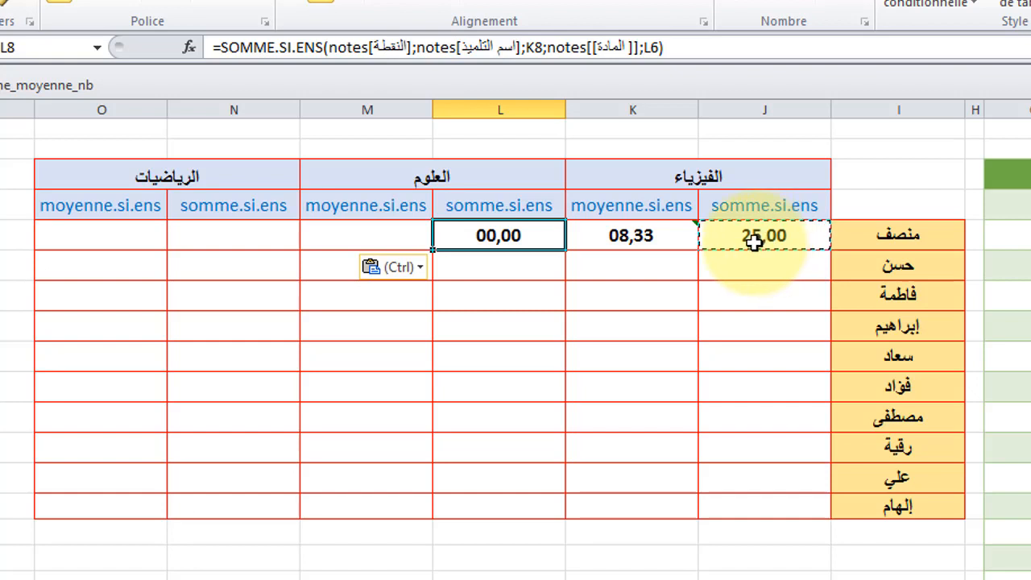
key(Escape)
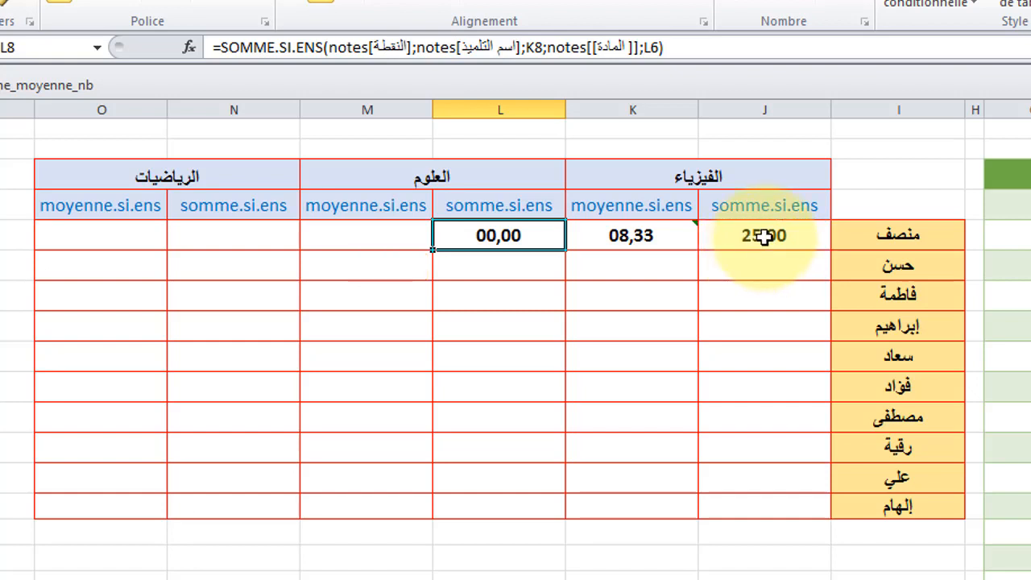
click(764, 235)
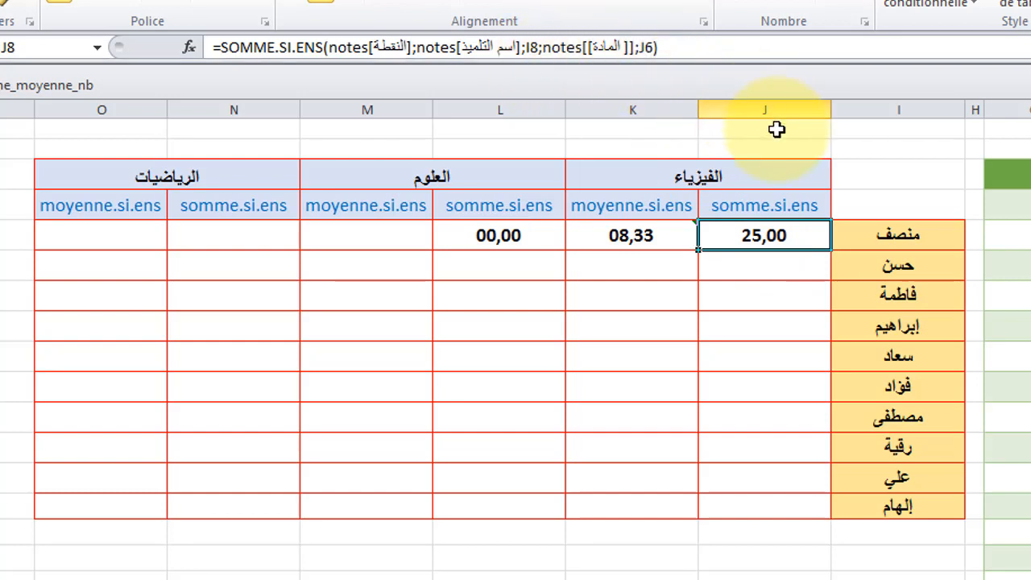
click(498, 235)
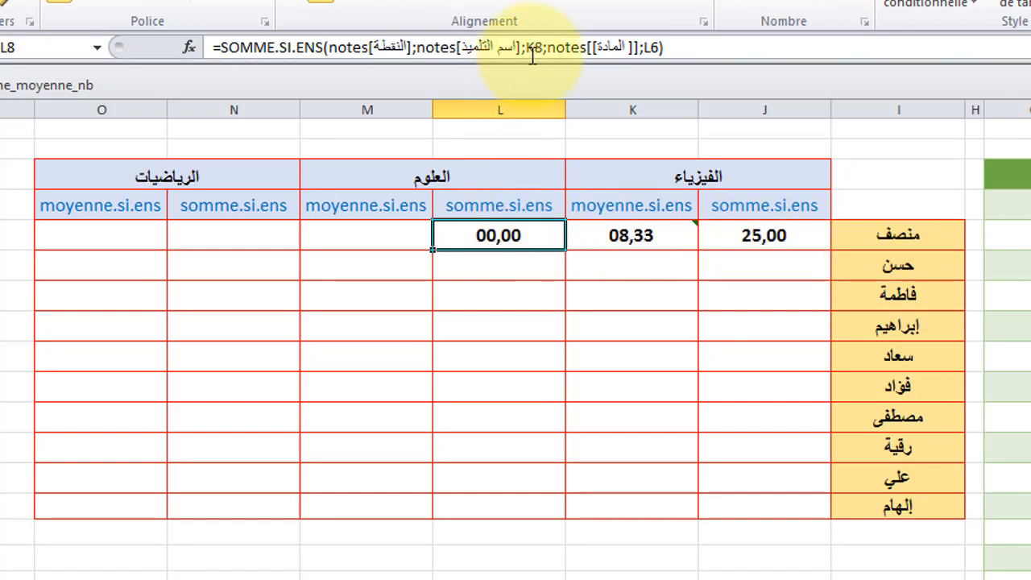
Step: Make the student-name criterion in J8's sum formula column-absolute as $I8
click(783, 236)
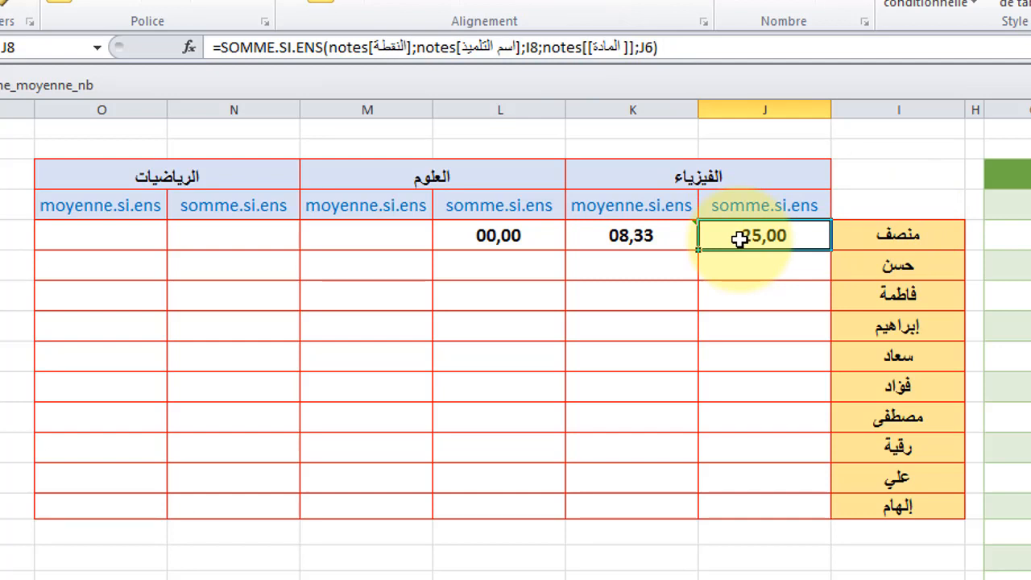
click(528, 48)
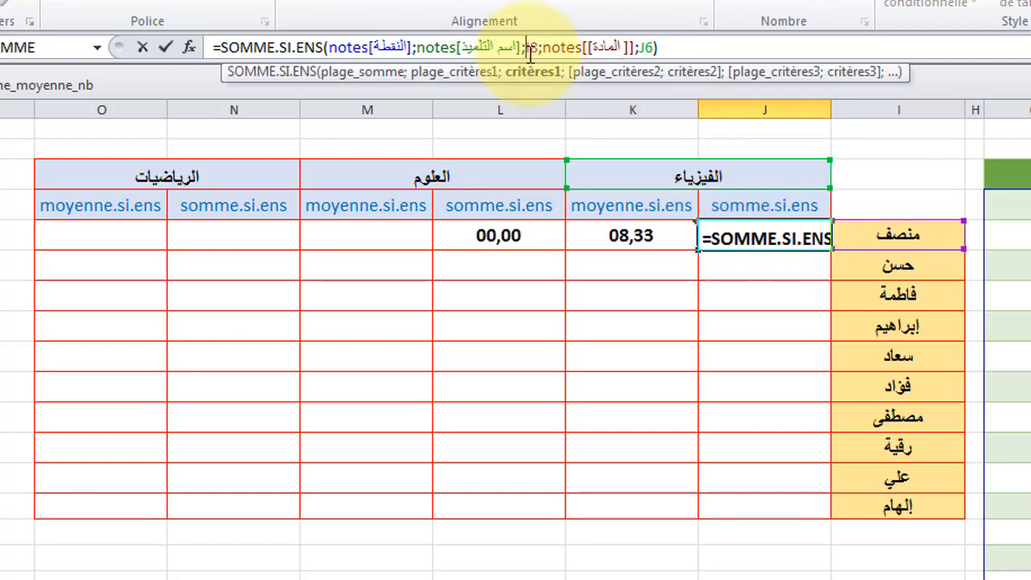
text($)
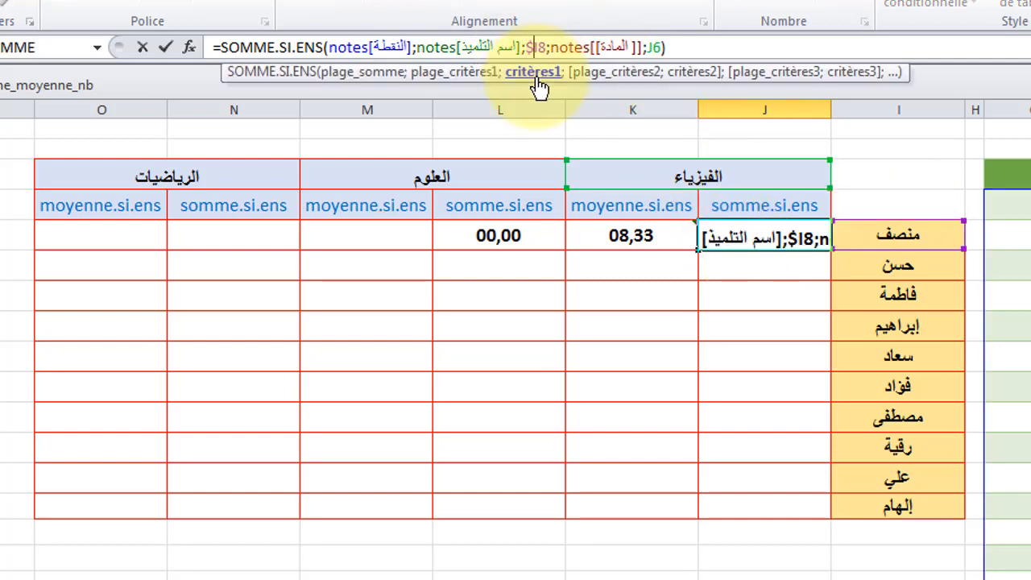
key(Return)
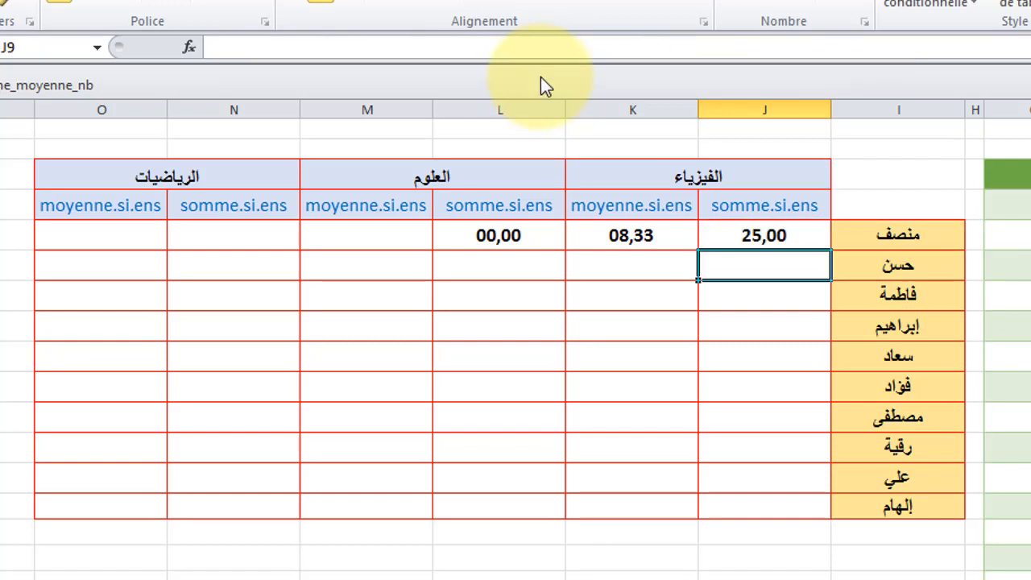
Step: Copy J8's sum formula into L8 for the العلوم subject and check it against the original
click(766, 235)
key(ctrl+c)
click(528, 234)
key(ctrl+v)
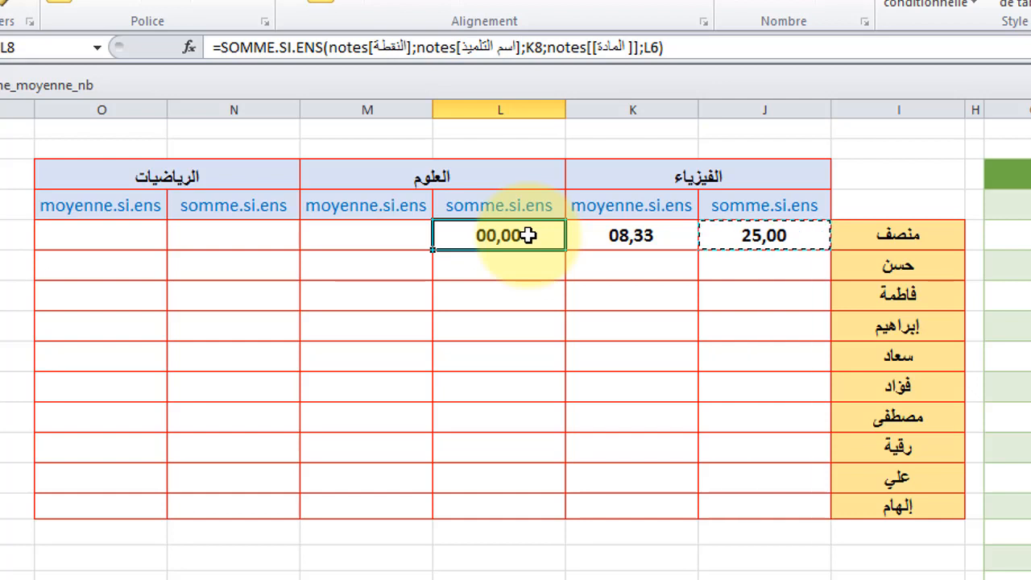
key(ctrl+v)
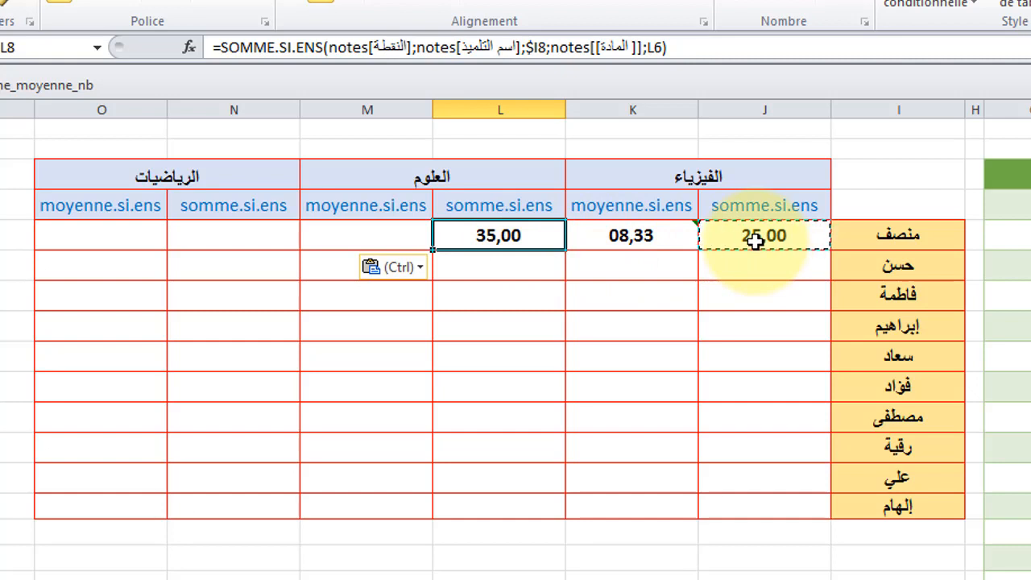
key(Escape)
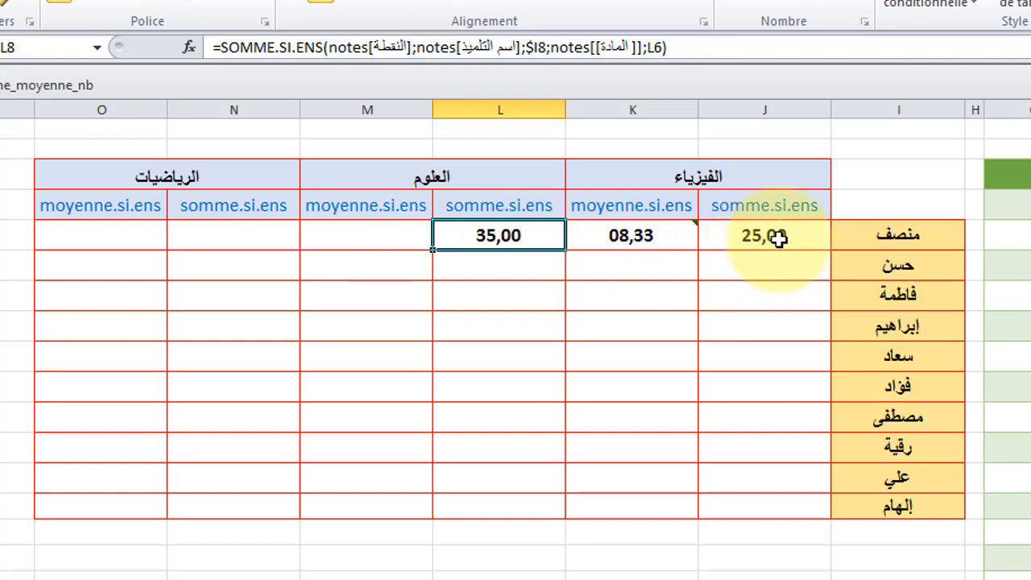
click(777, 236)
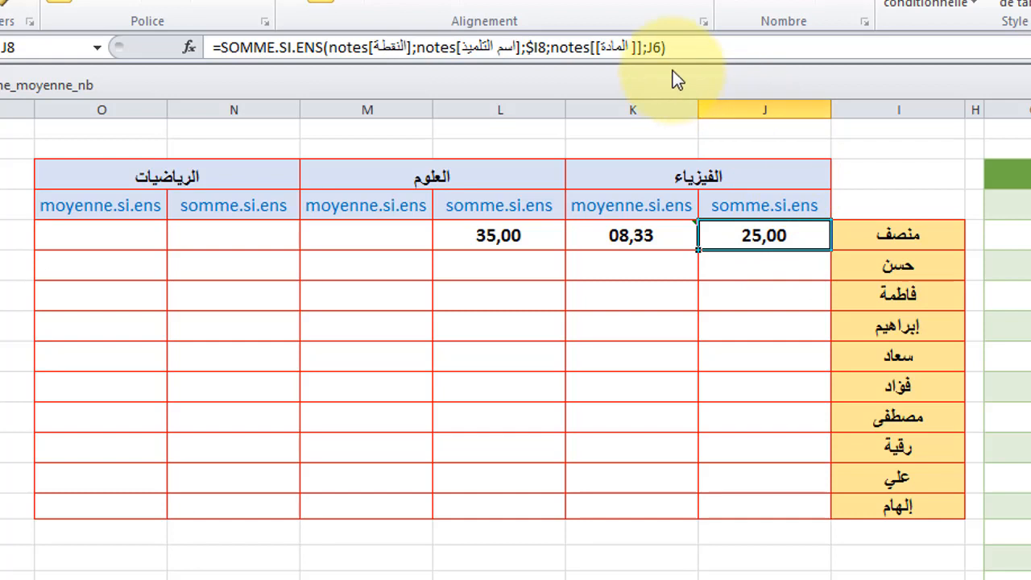
click(505, 235)
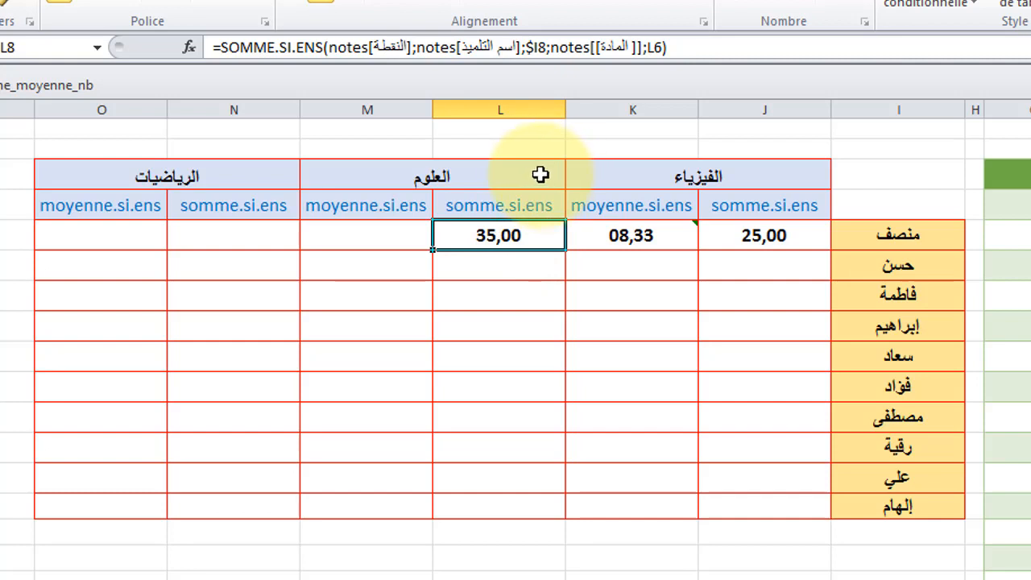
Step: Make the student-name criterion in K8's average formula column-absolute as $I8
click(645, 234)
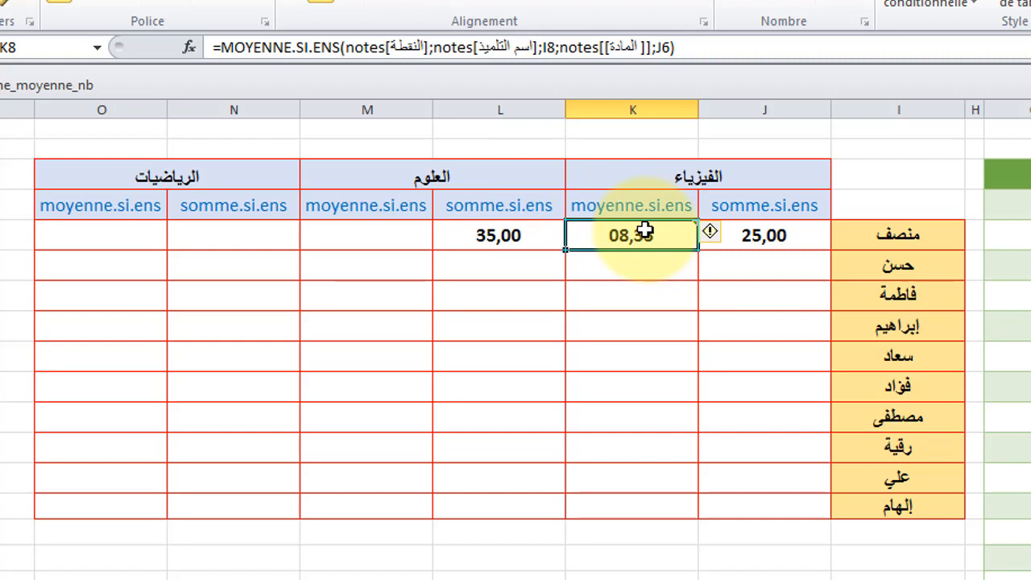
click(546, 46)
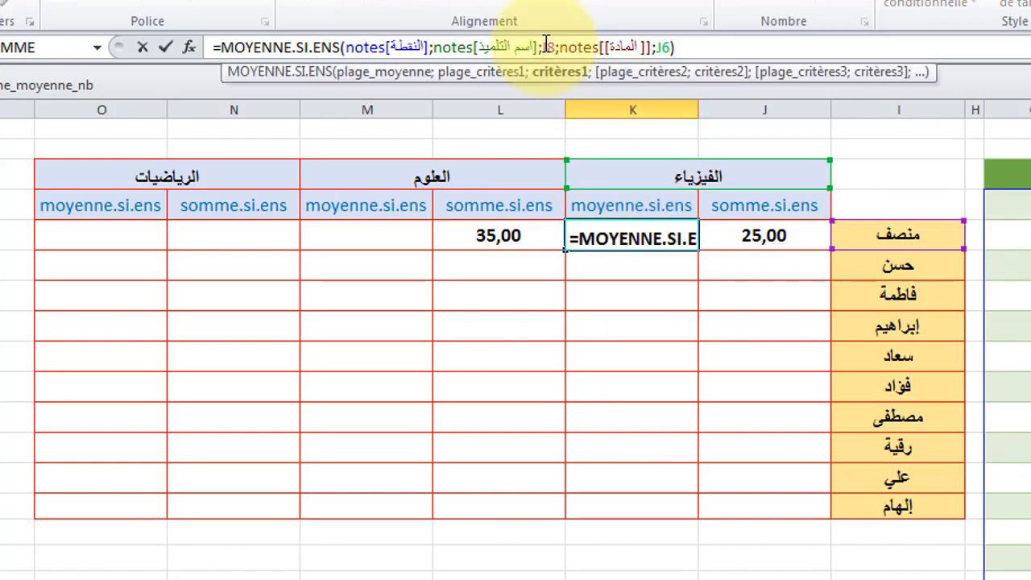
text($)
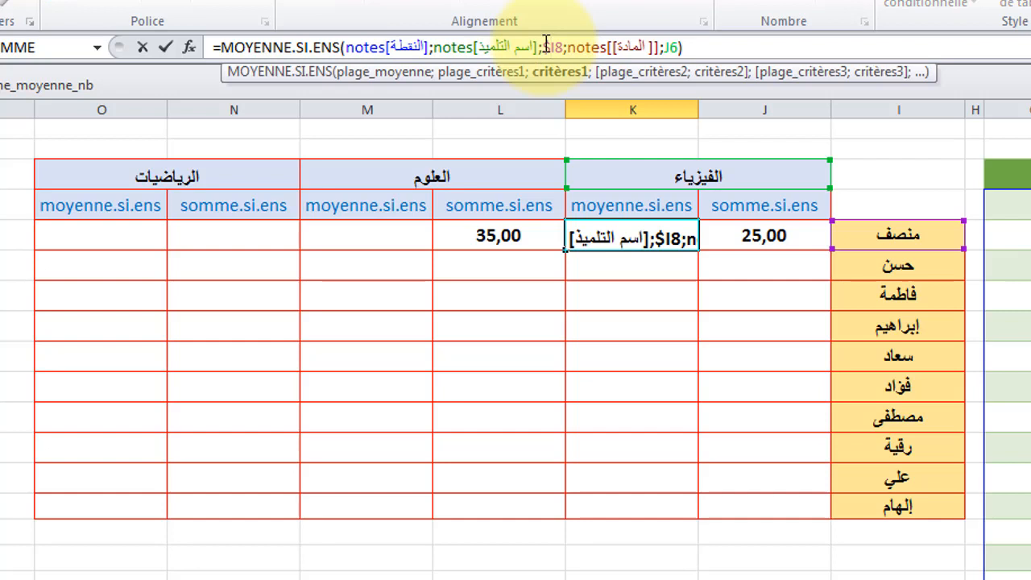
key(Return)
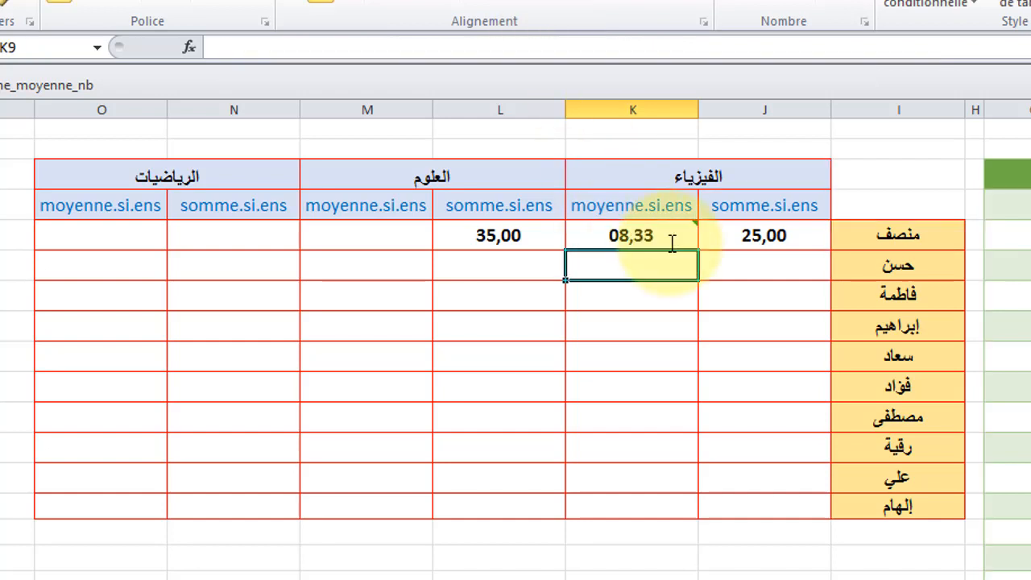
Step: Copy K8's average formula into M8 for the العلوم subject
click(650, 234)
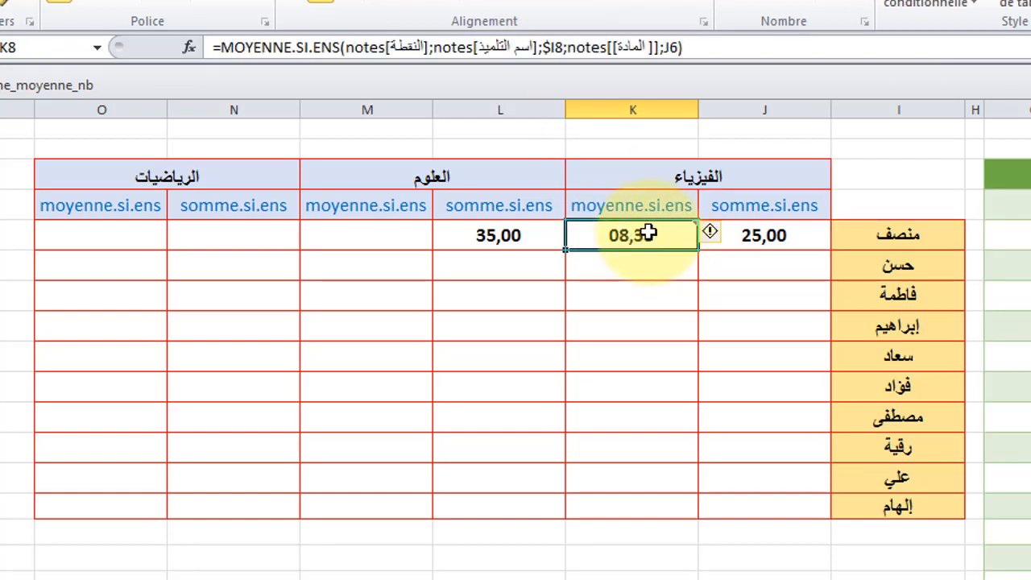
key(ctrl+c)
click(411, 234)
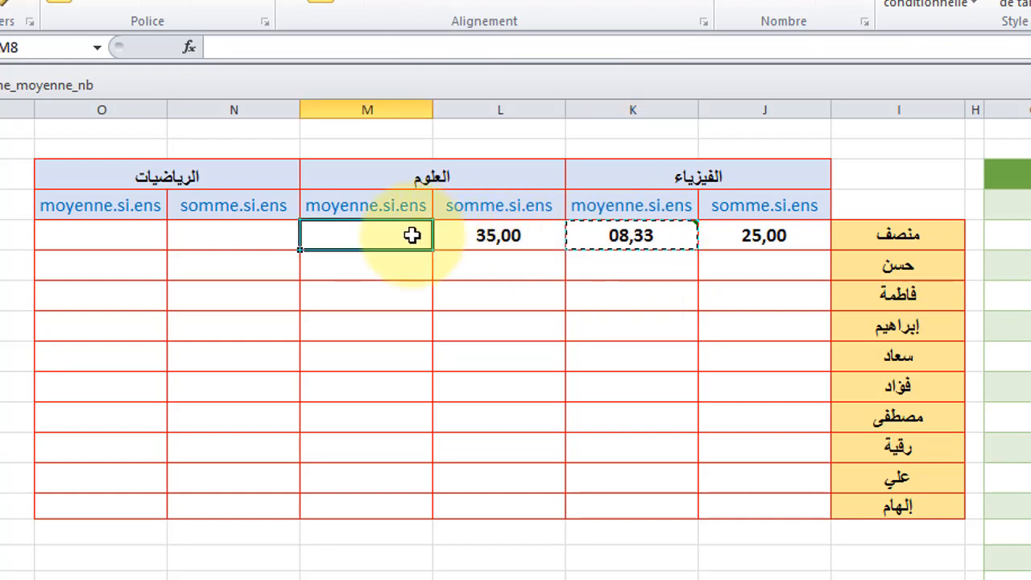
key(ctrl+v)
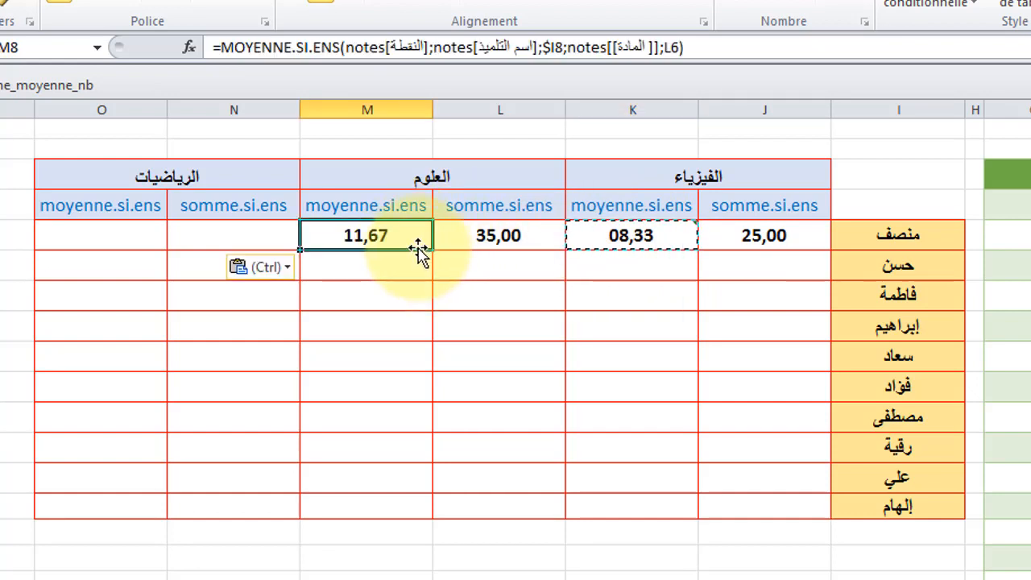
Step: Copy the J8:K8 sum and average formulas into N8:O8 for the الرياضيات subject
click(770, 234)
drag(770, 233, 661, 235)
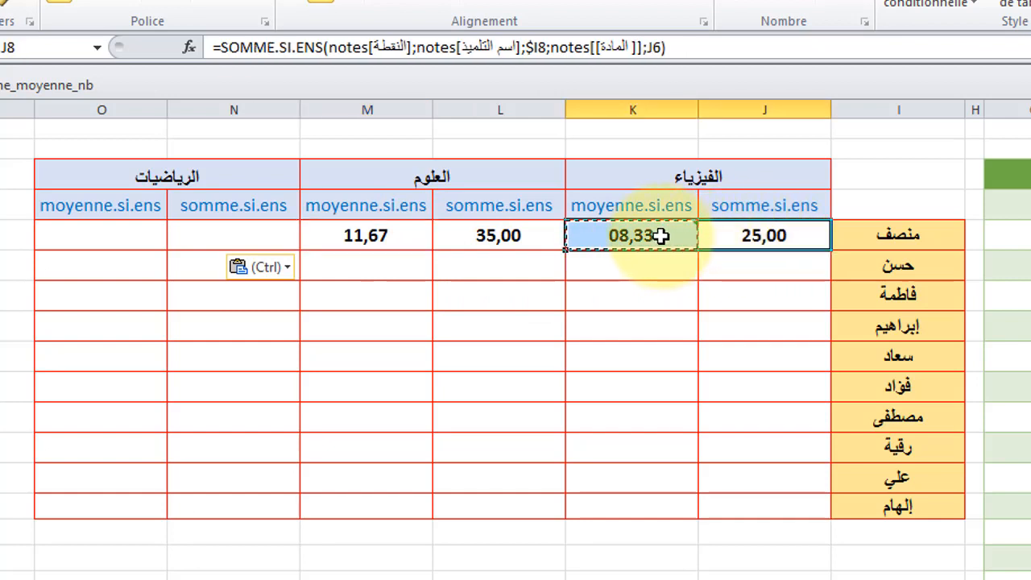
key(ctrl+c)
click(266, 225)
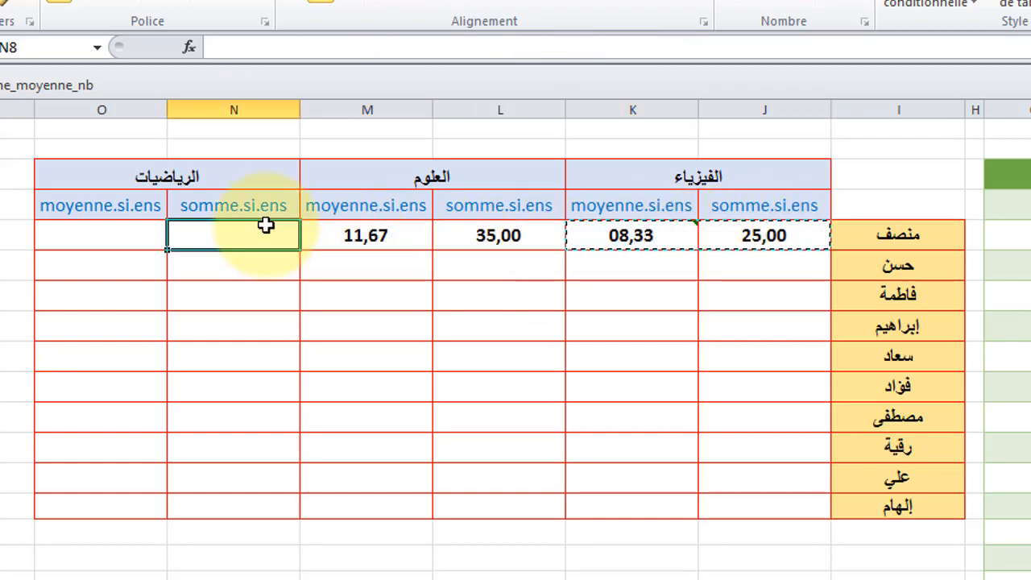
key(ctrl+v)
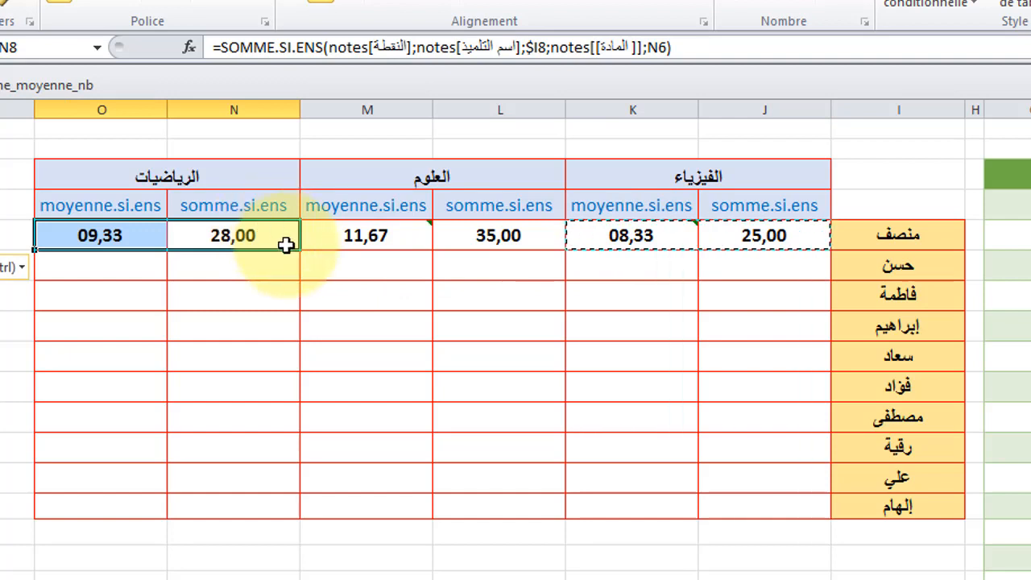
click(266, 236)
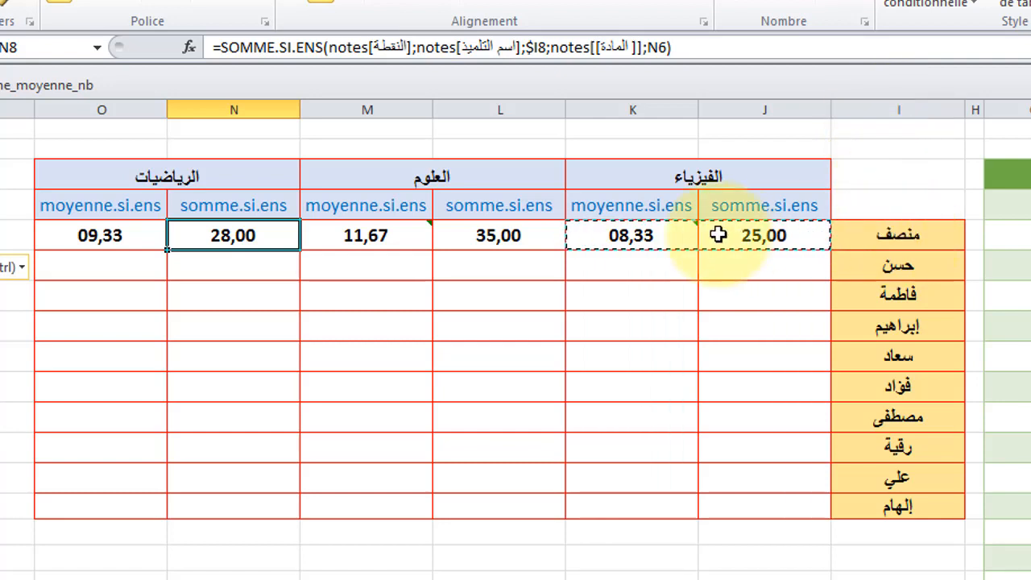
key(Escape)
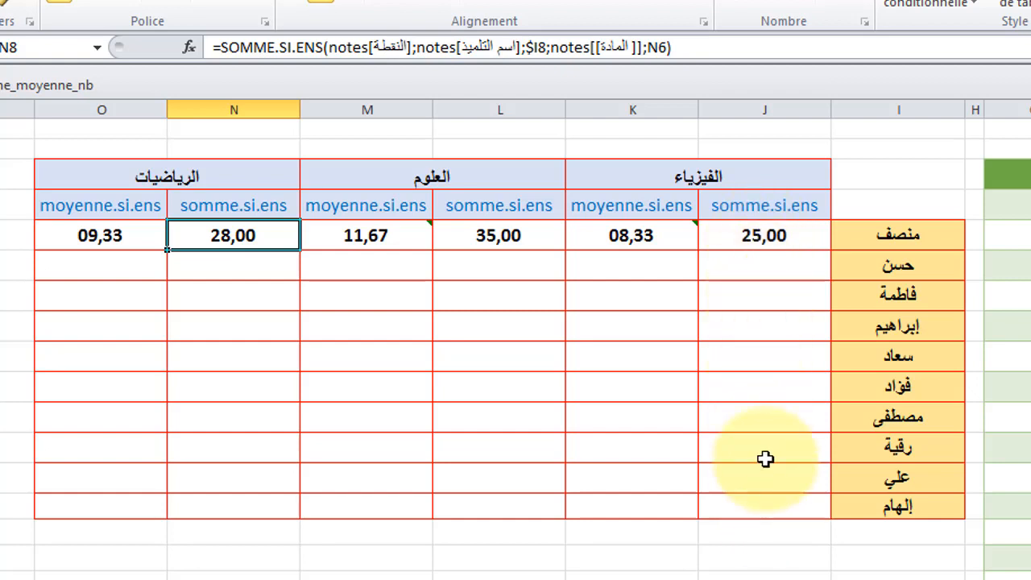
Step: Fill J8's sum formula down into J9 for the next student
click(757, 235)
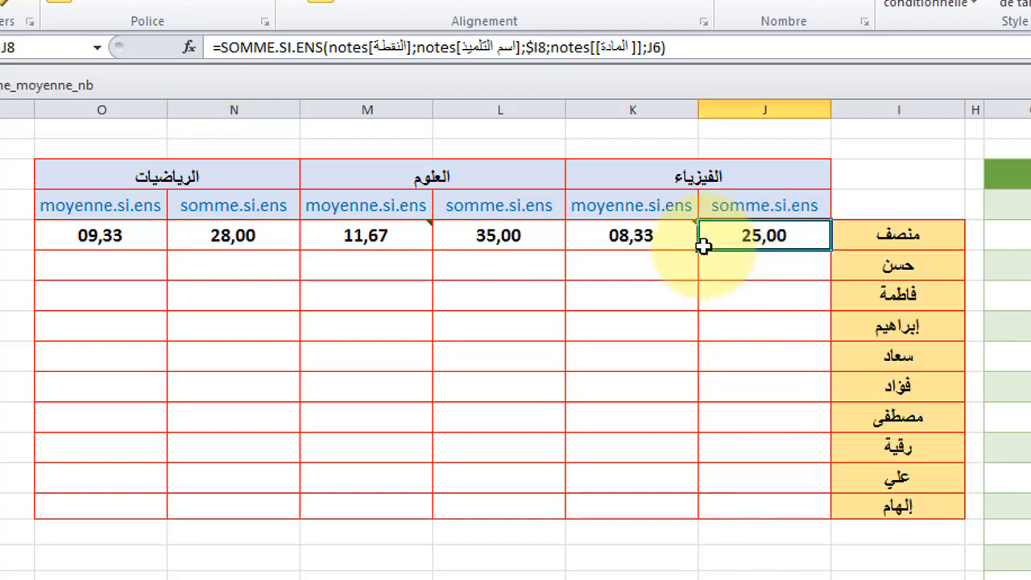
drag(697, 256, 696, 271)
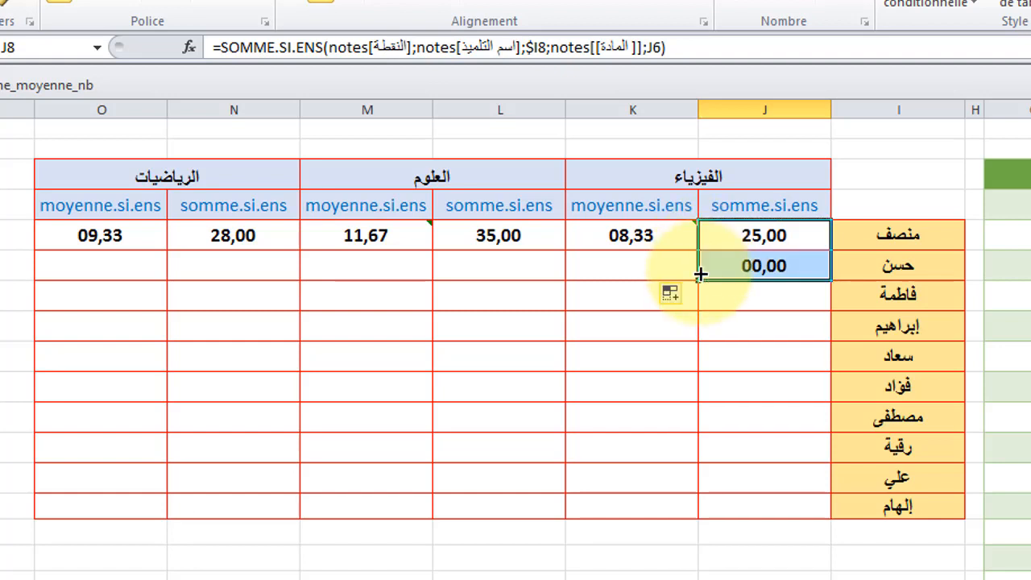
click(764, 266)
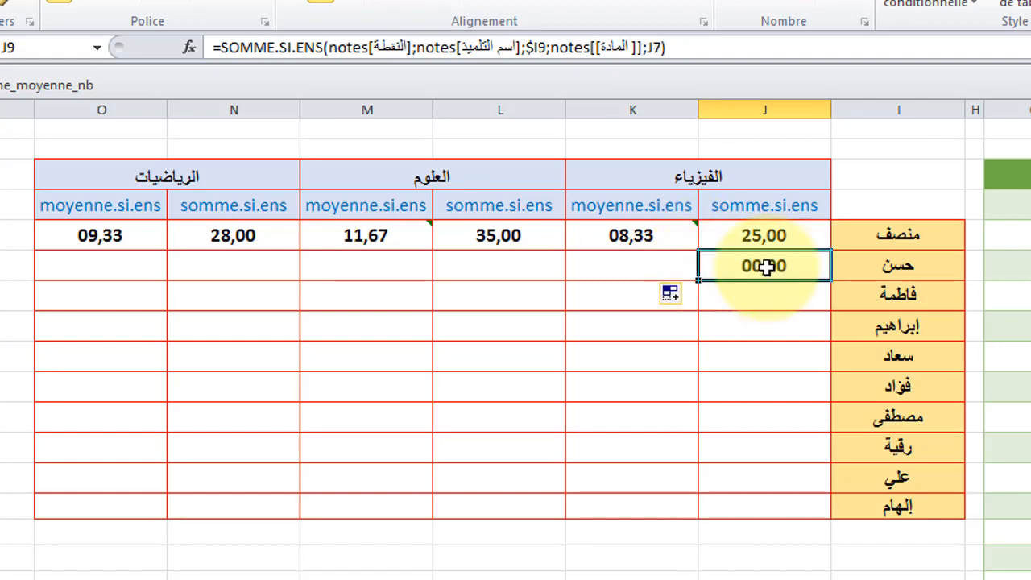
Step: Compare the sum formulas in J8 and J9 to examine how the subject criterion reference shifts when copied down
click(758, 235)
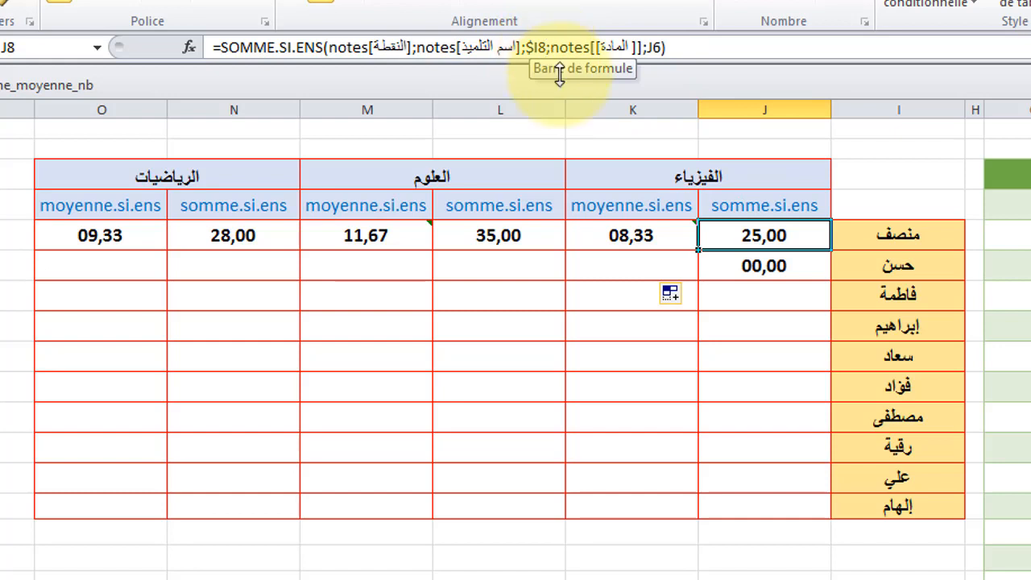
click(753, 265)
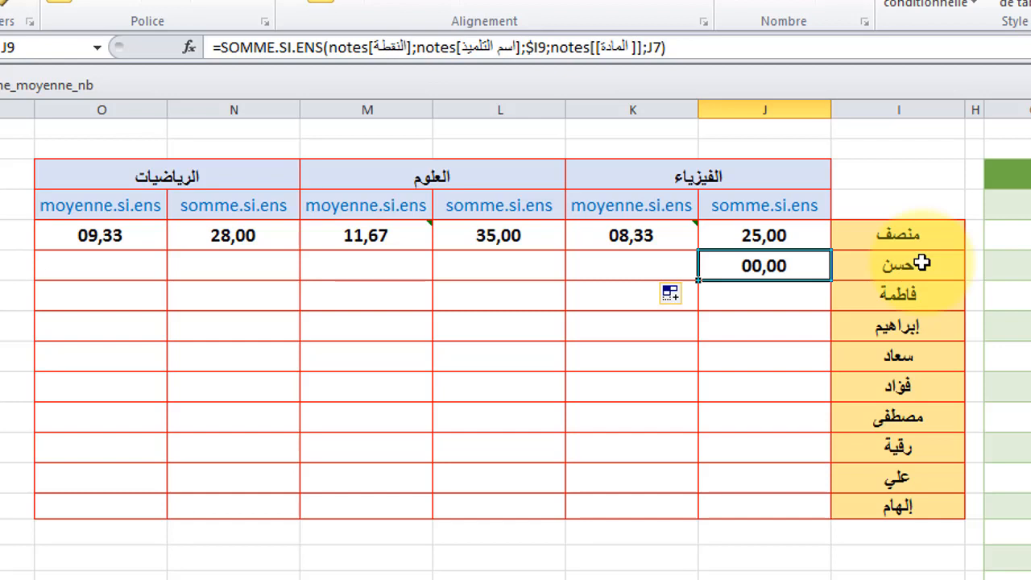
click(761, 233)
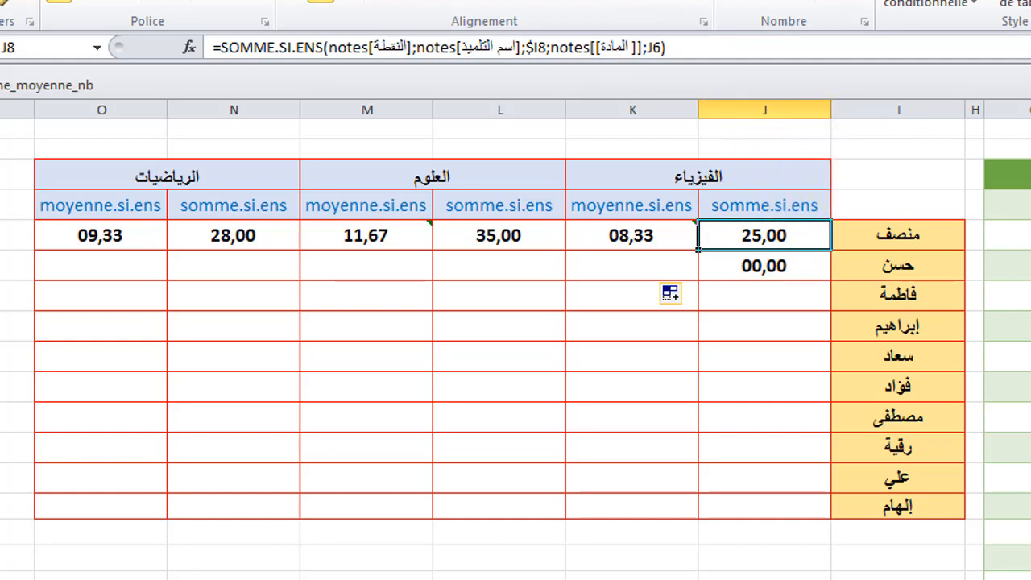
click(779, 265)
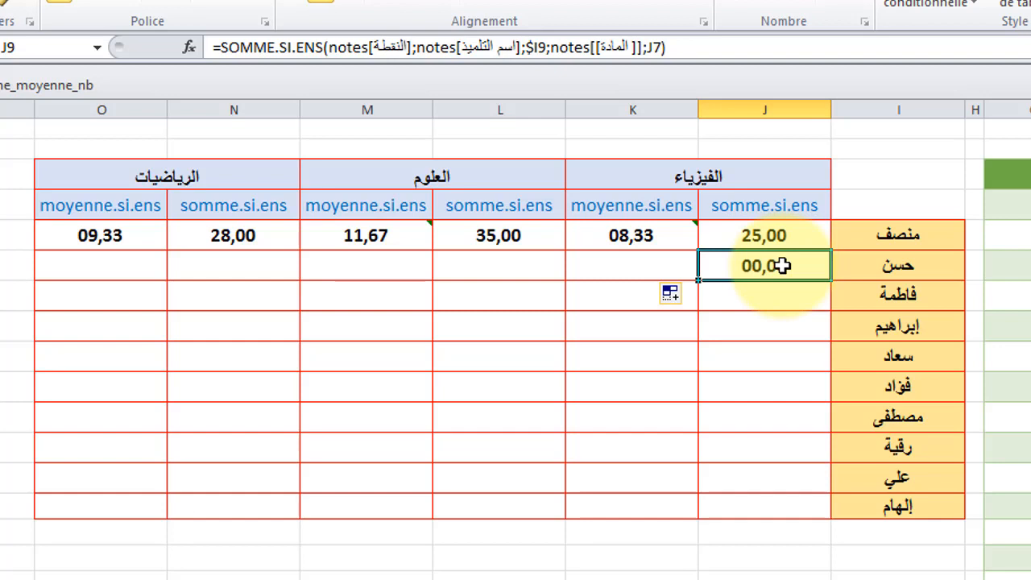
click(775, 234)
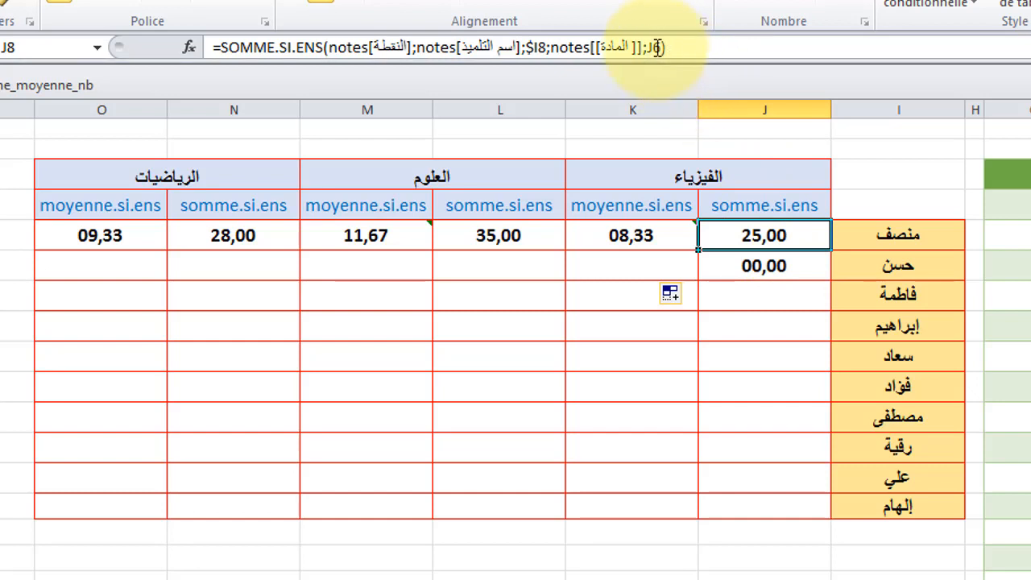
click(767, 267)
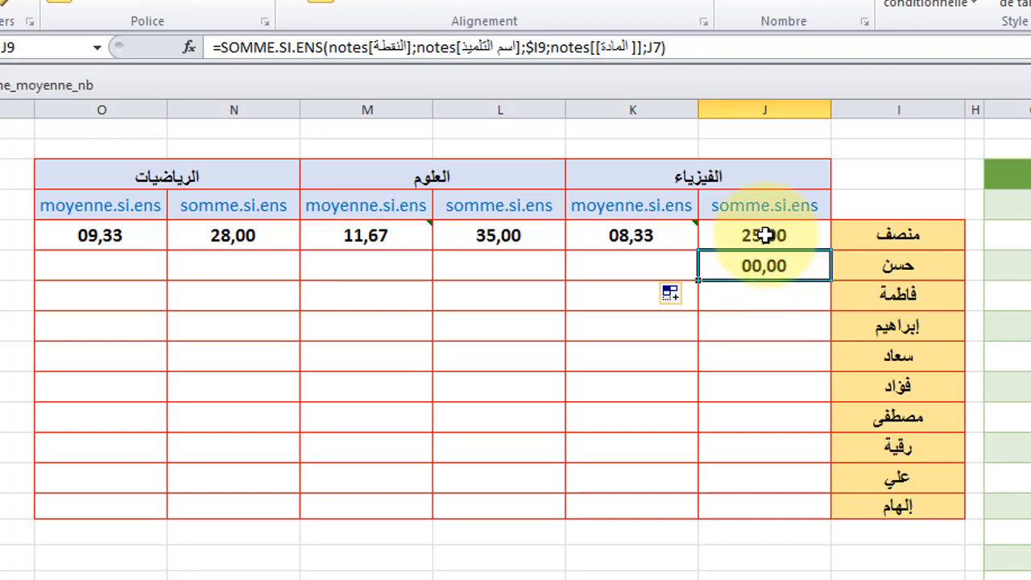
click(765, 235)
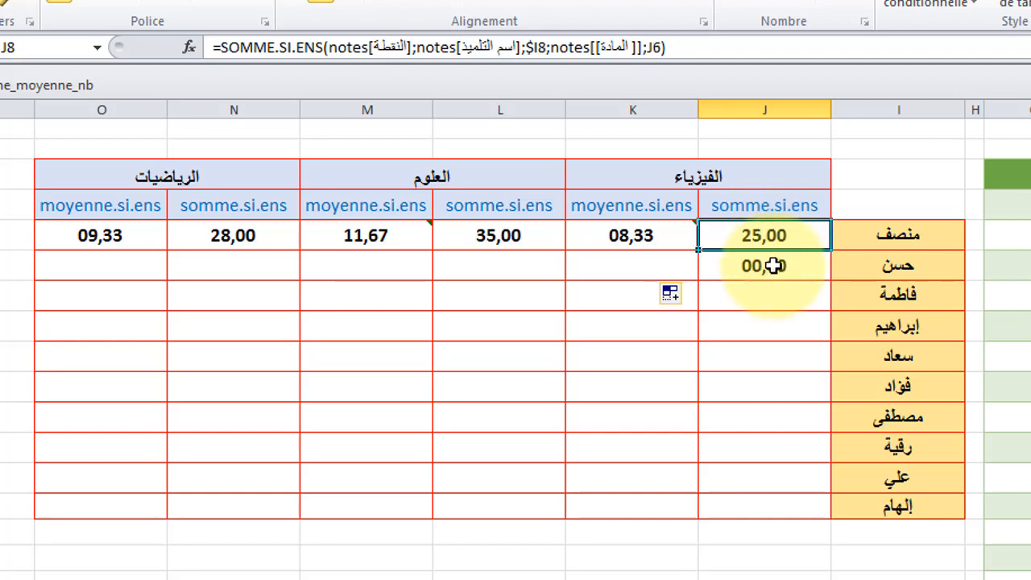
click(771, 269)
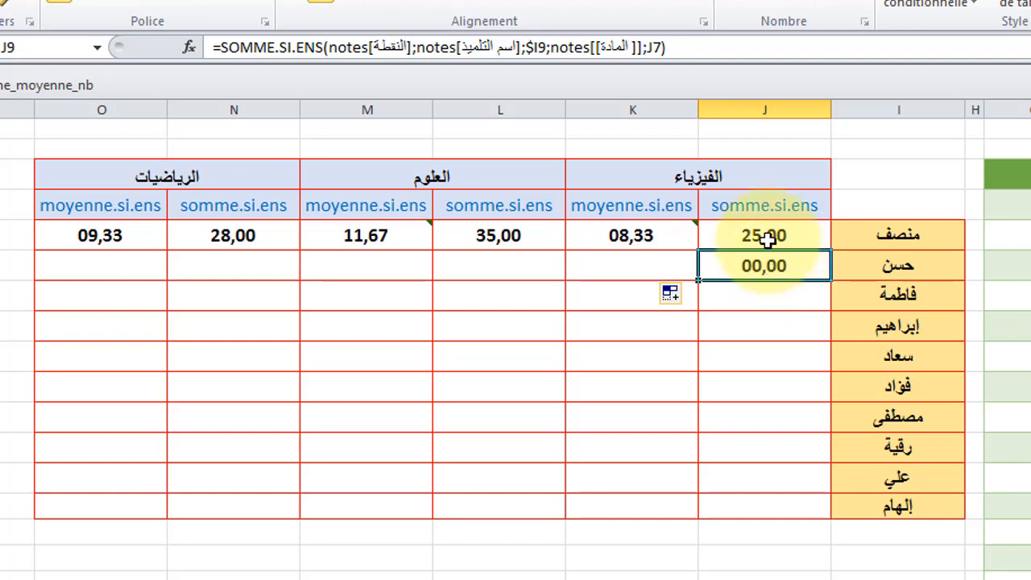
click(767, 240)
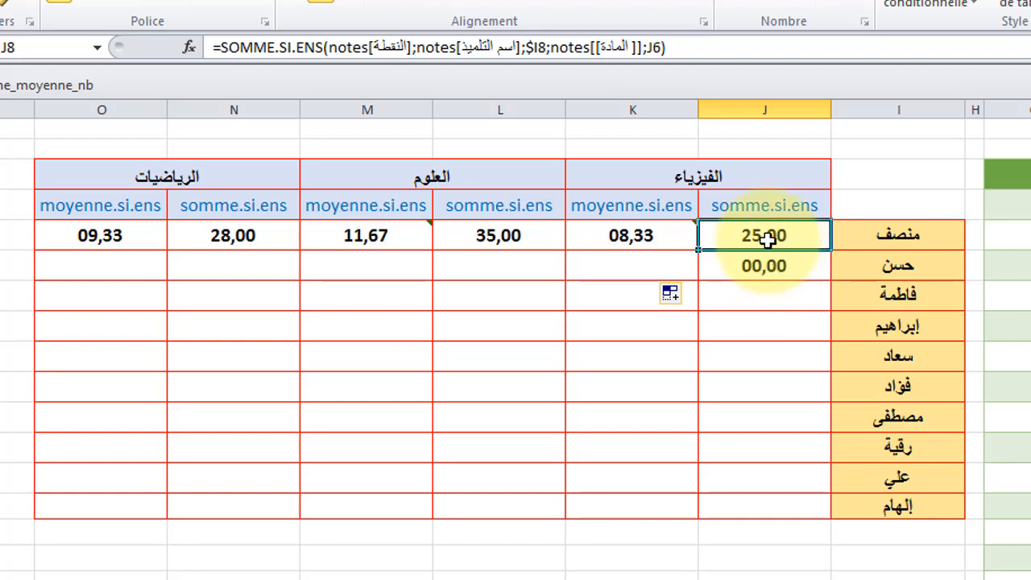
Step: Make J8's subject criterion row-absolute as J$6 and fill the sum formula down through J17
click(657, 47)
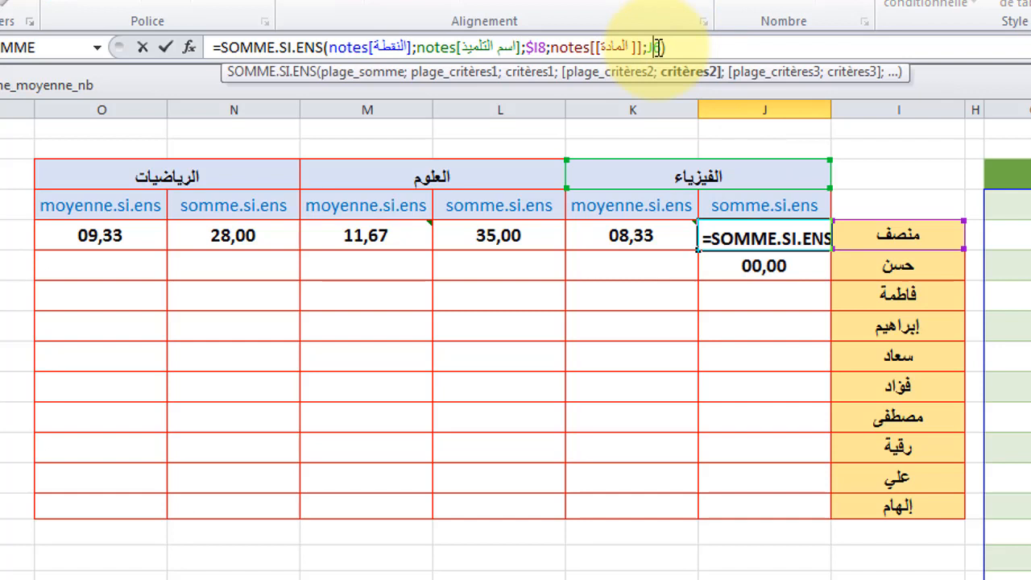
text($6)
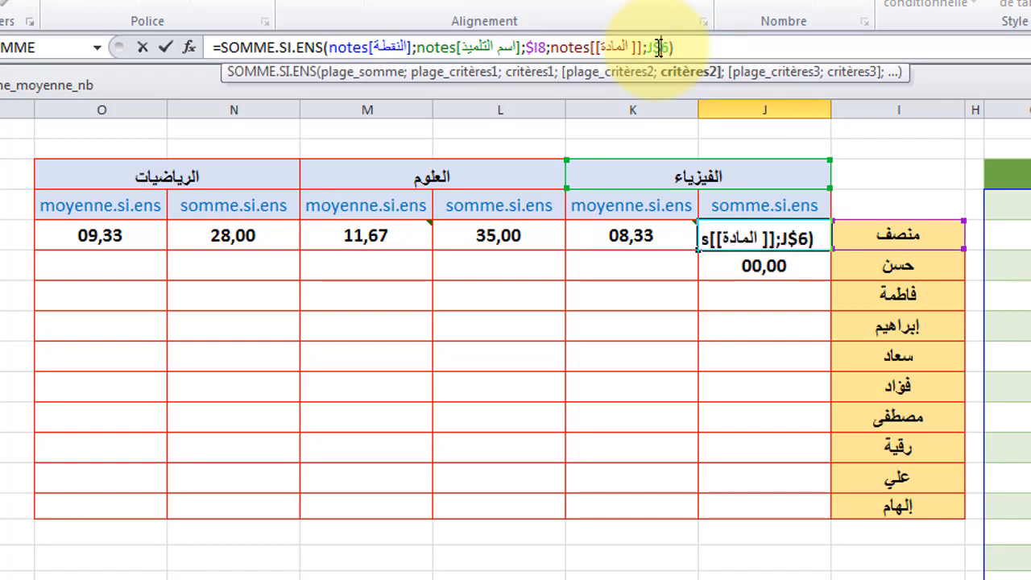
key(Return)
click(729, 238)
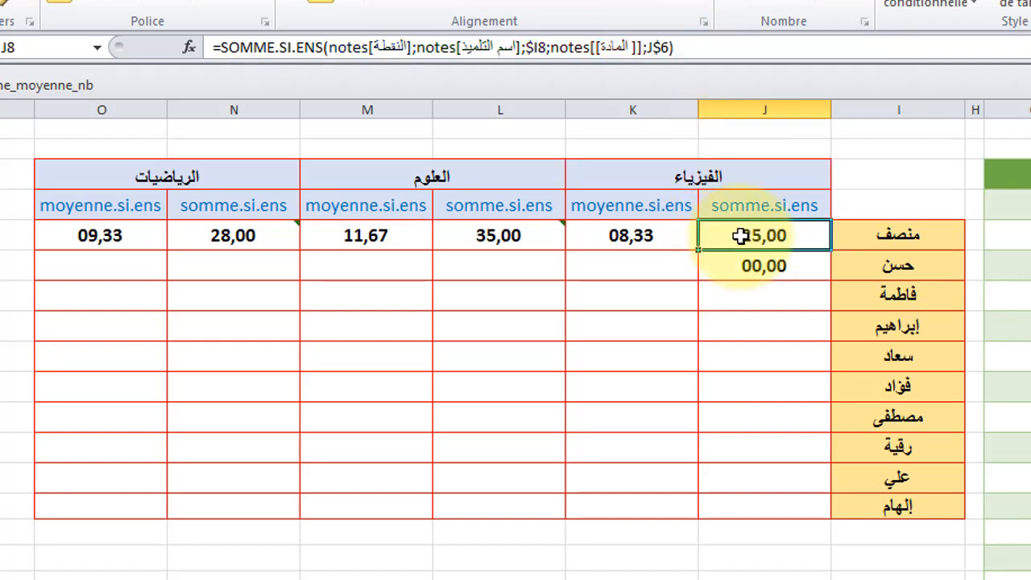
drag(699, 251, 710, 512)
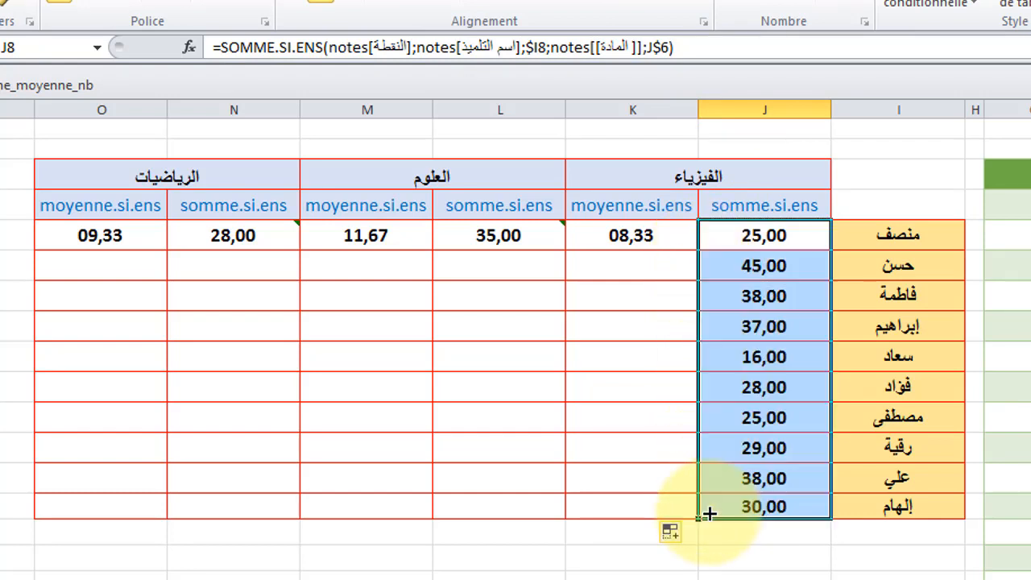
Step: Inspect the filled sum formulas in J9 through J17 for each student
click(765, 265)
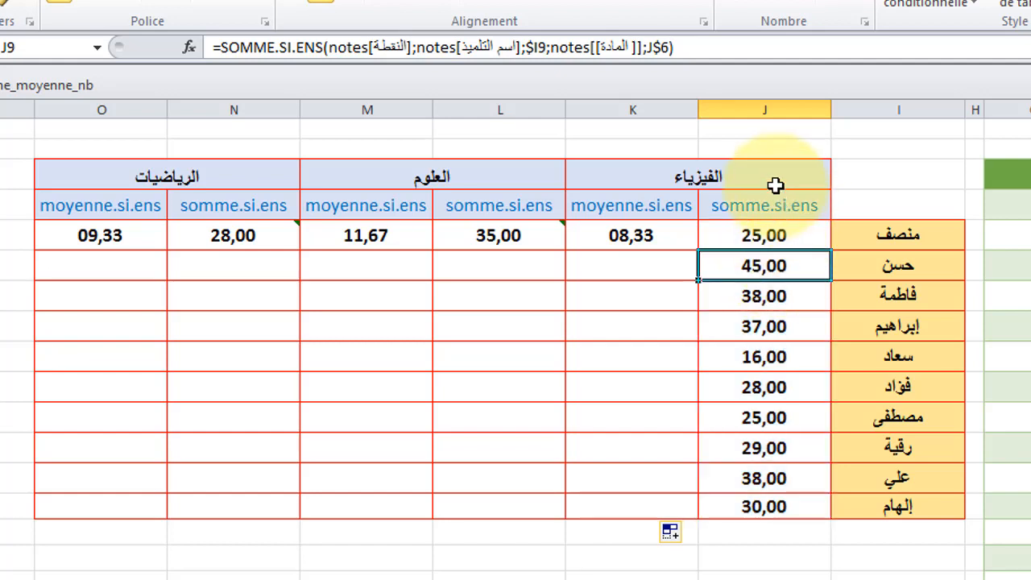
click(771, 299)
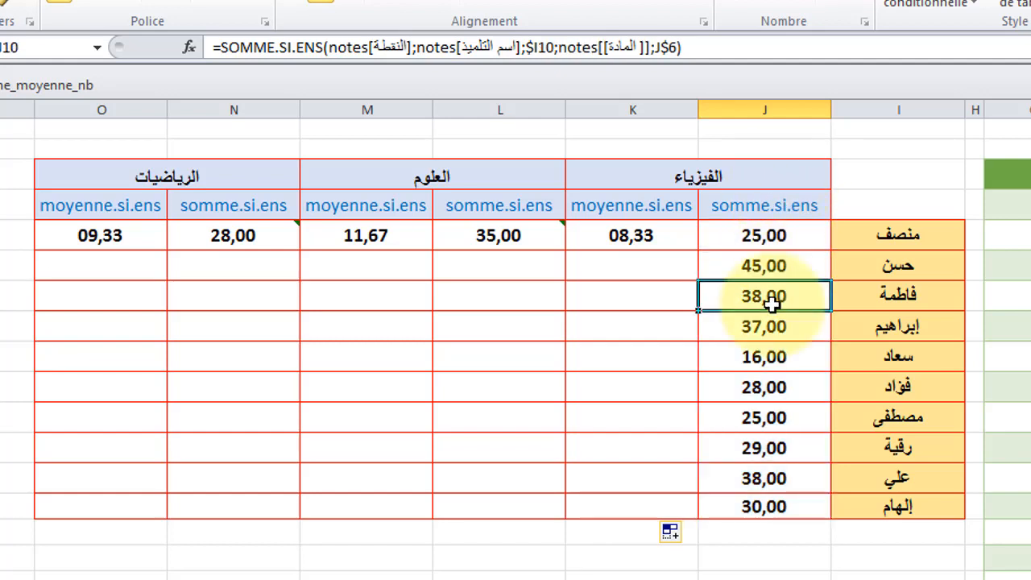
click(772, 327)
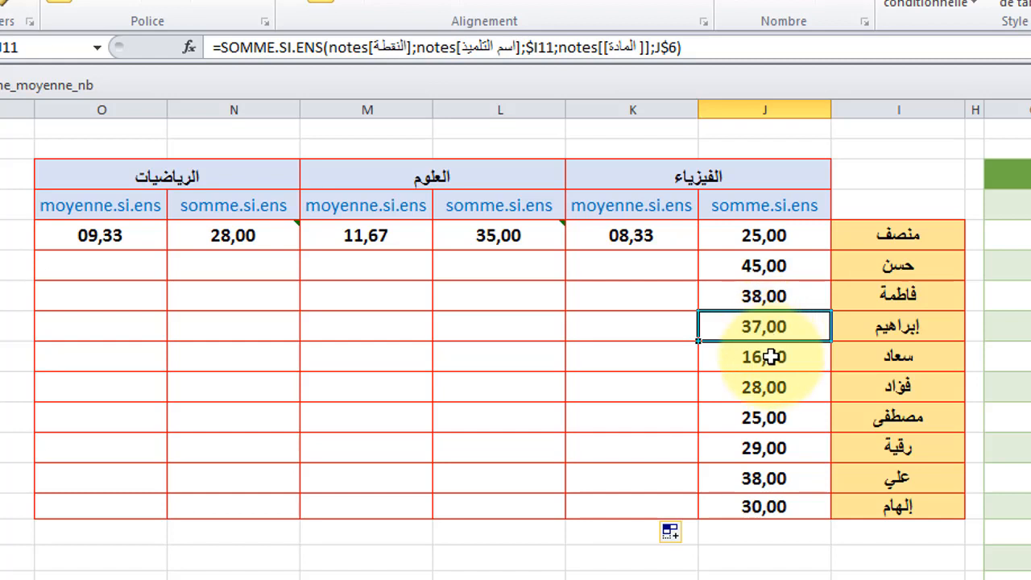
click(772, 357)
click(769, 389)
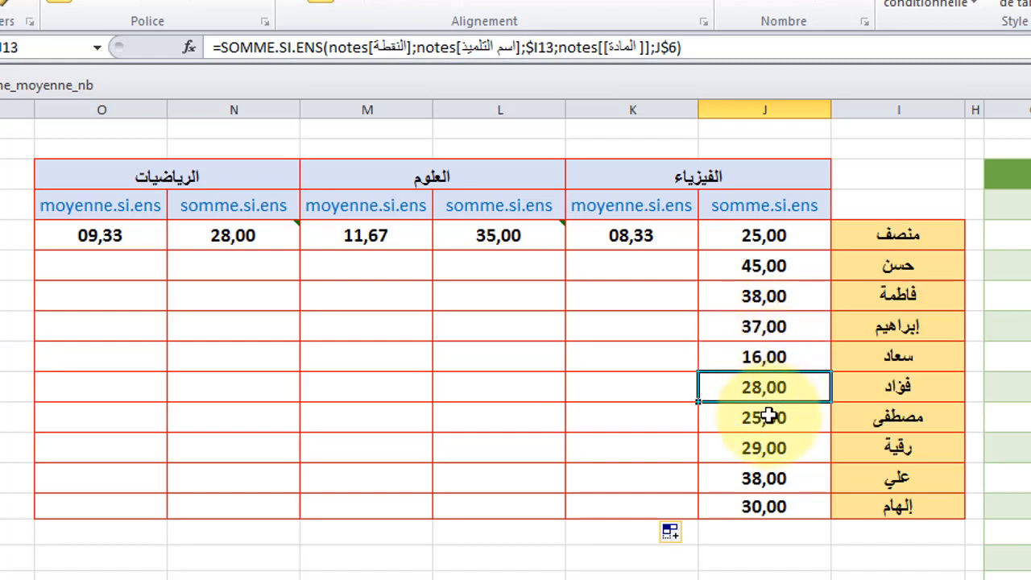
click(771, 417)
click(772, 449)
click(767, 479)
click(762, 507)
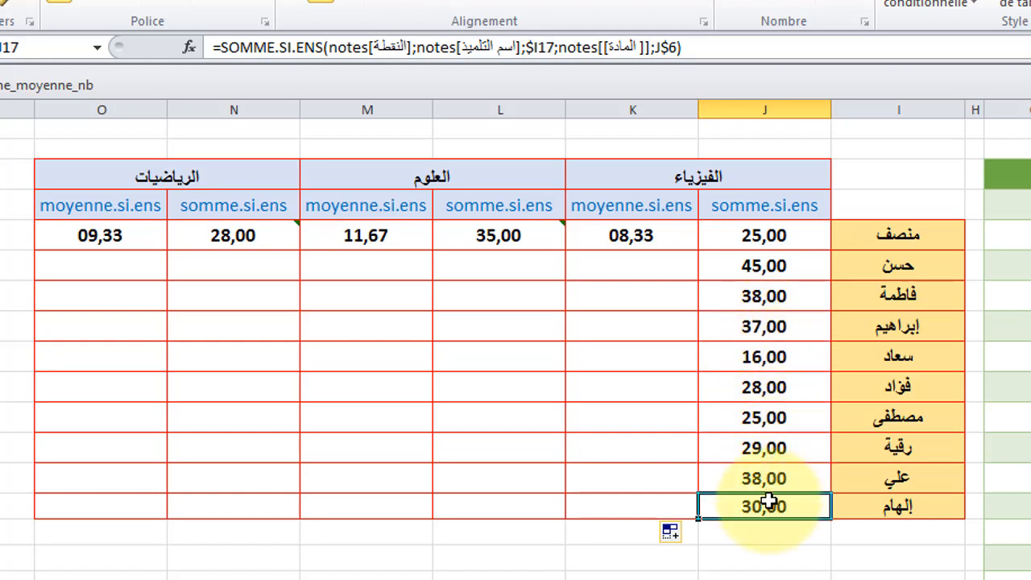
Step: Make K8's average subject criterion row-absolute as J$6 and fill the formula down through K17
click(651, 235)
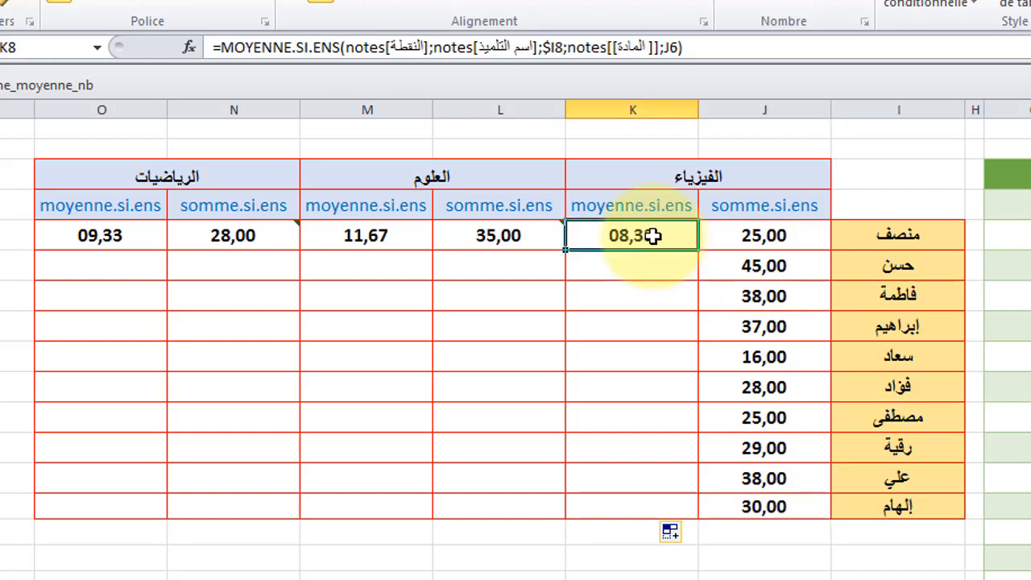
click(673, 46)
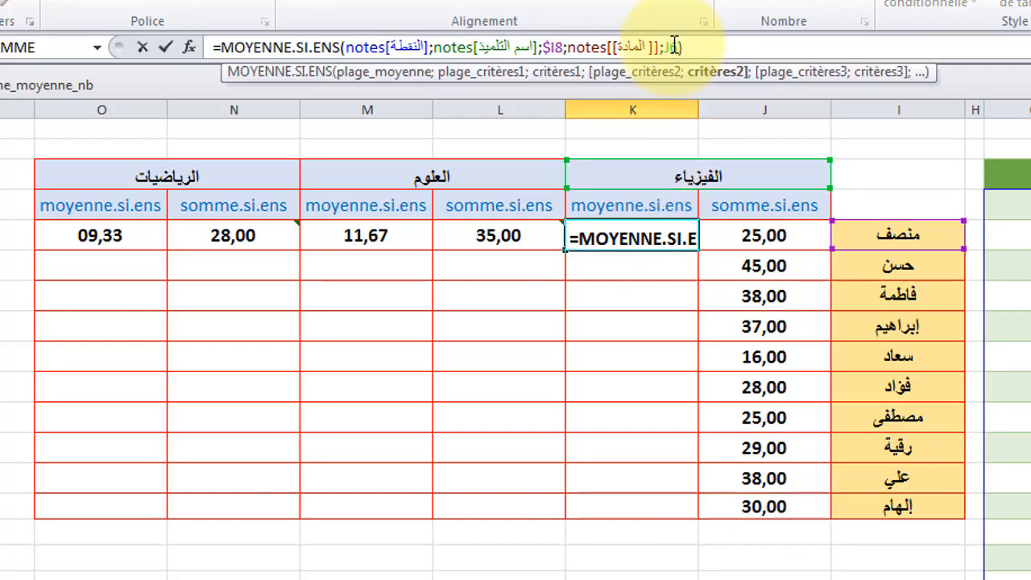
text($)
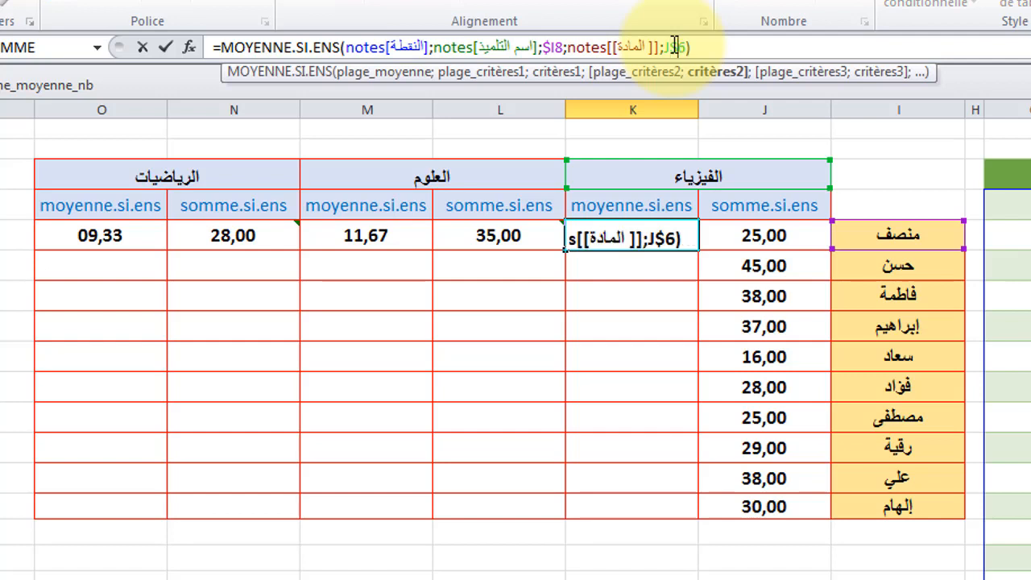
key(Return)
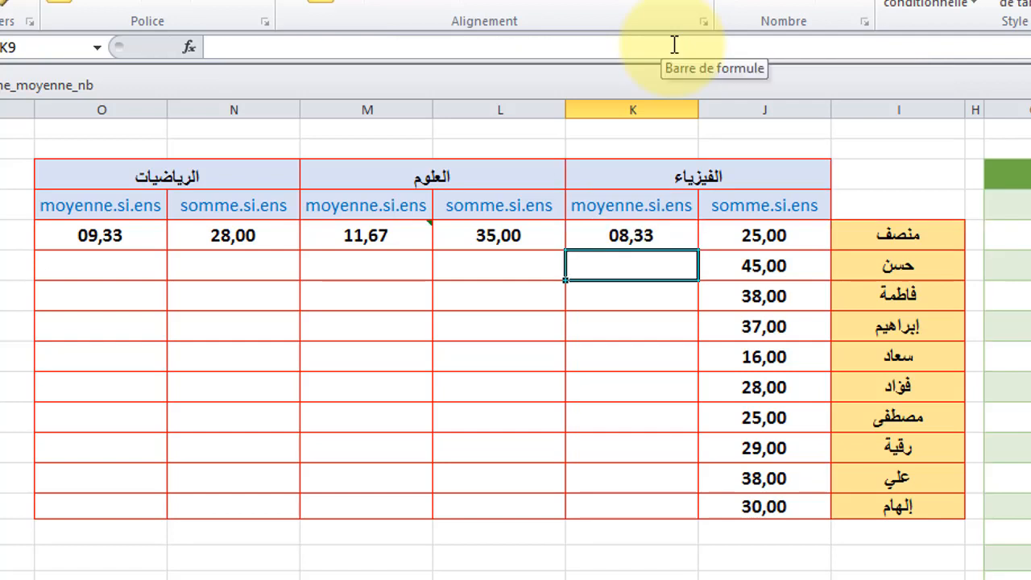
click(613, 235)
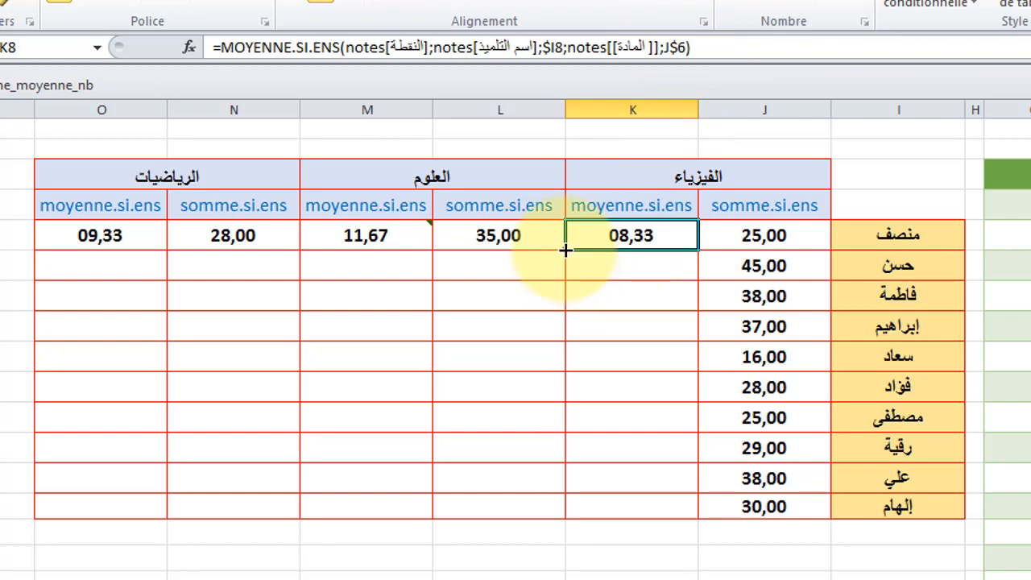
drag(568, 254, 561, 510)
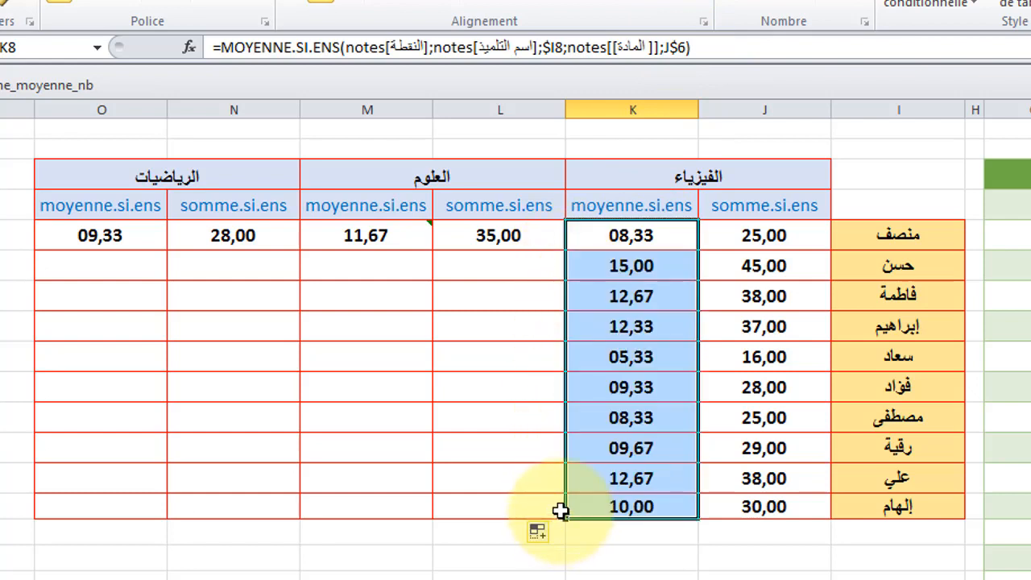
click(649, 297)
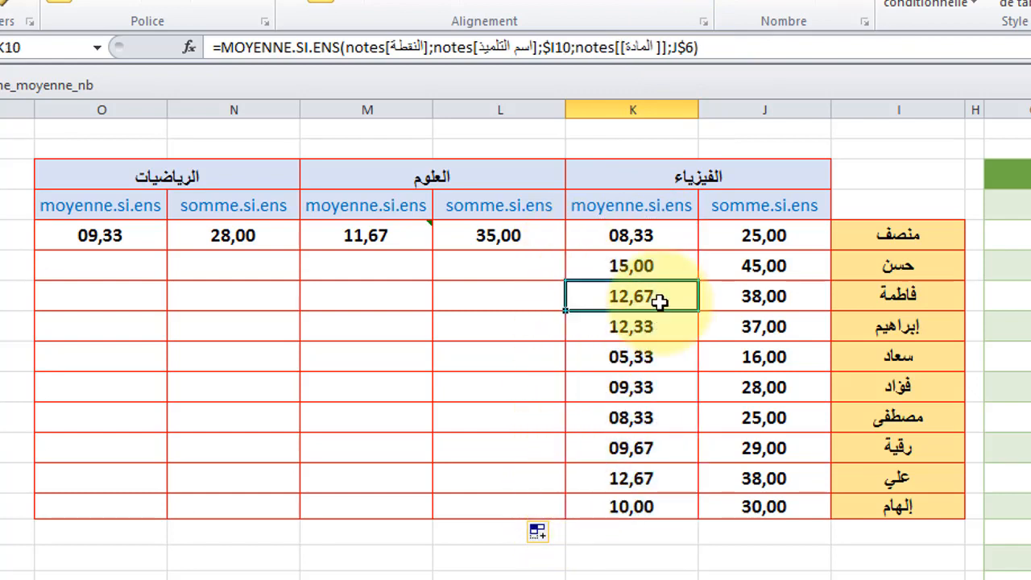
click(651, 350)
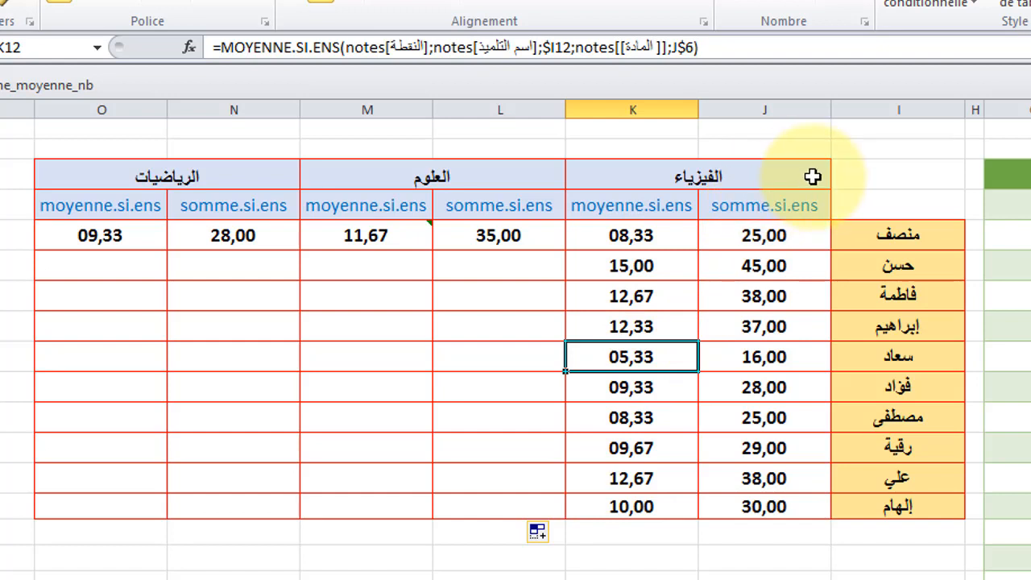
Step: Make L8's sum subject criterion row-absolute as L$6 and fill the formula down through L17
click(504, 235)
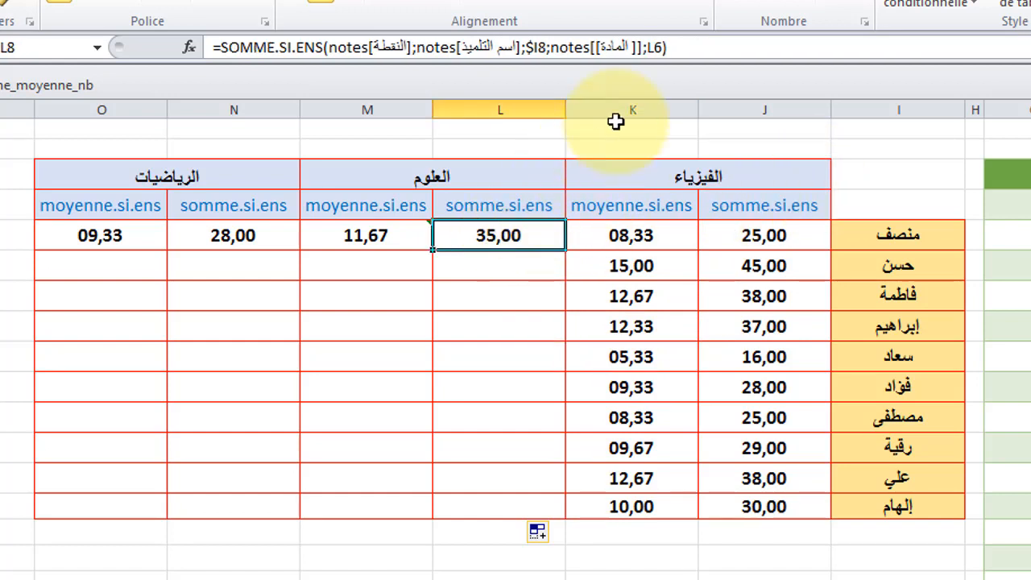
click(654, 47)
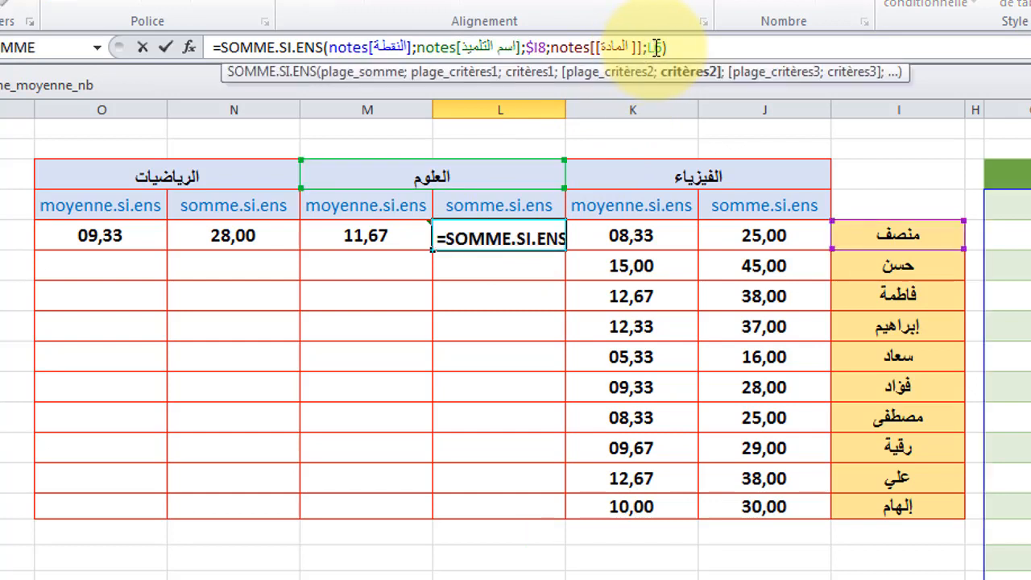
text($)
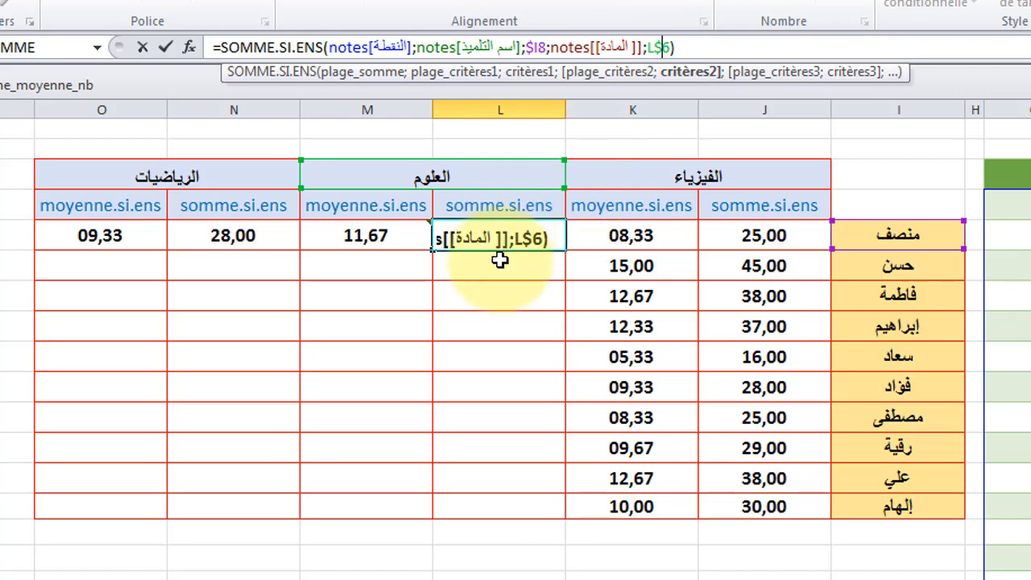
key(Return)
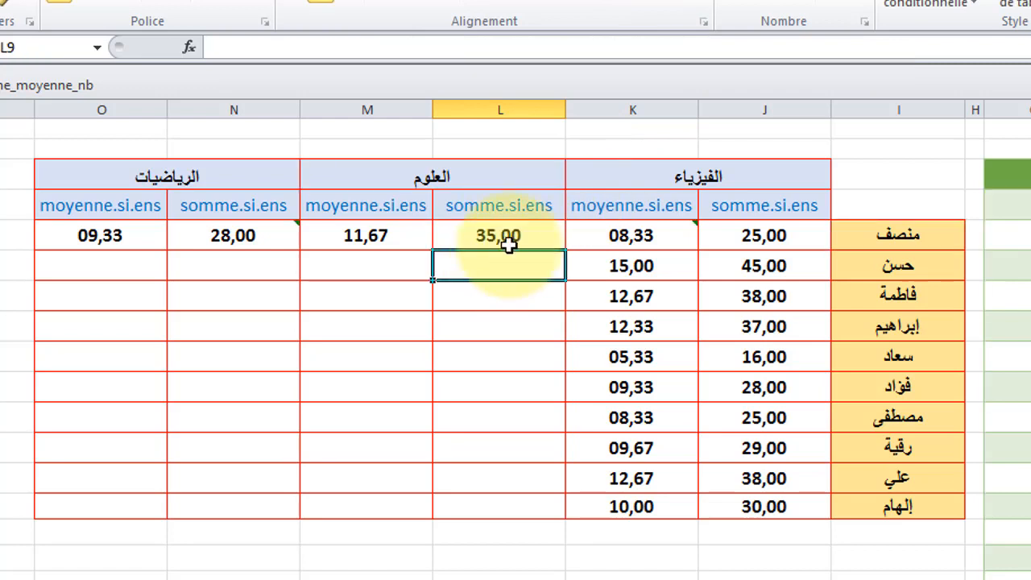
click(503, 235)
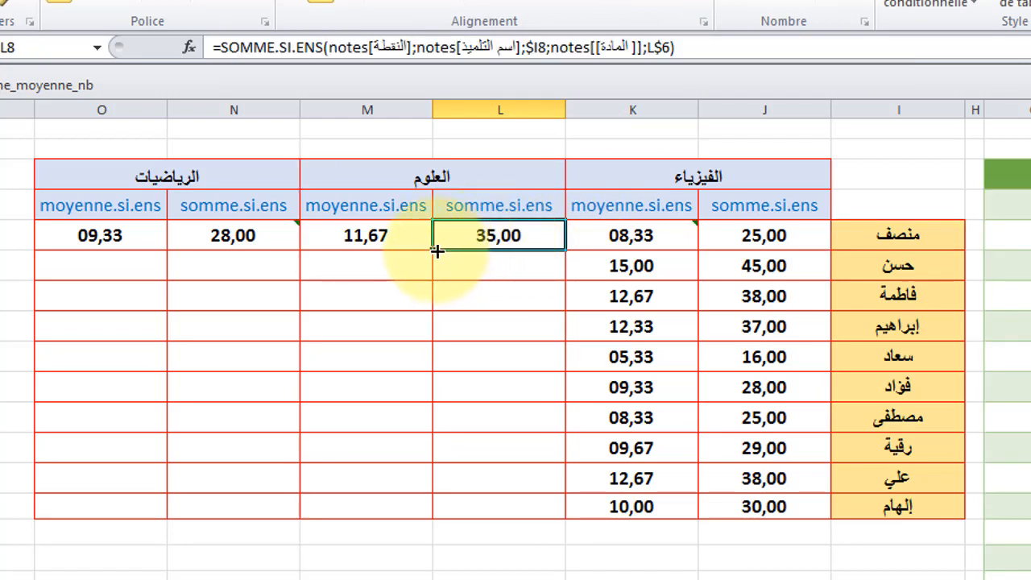
drag(436, 251, 473, 509)
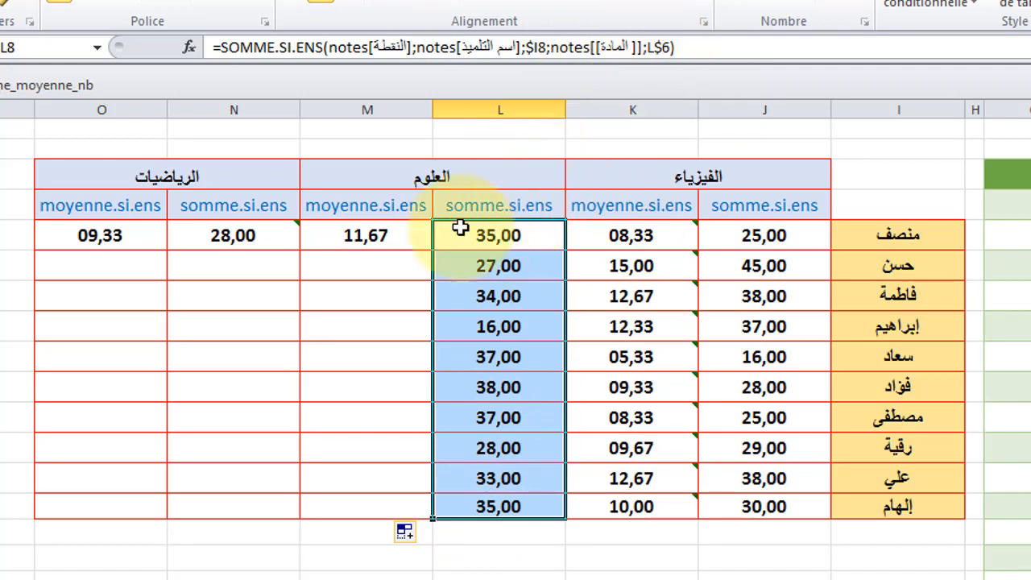
Step: Make M8's average subject criterion row-absolute as L$6
click(406, 236)
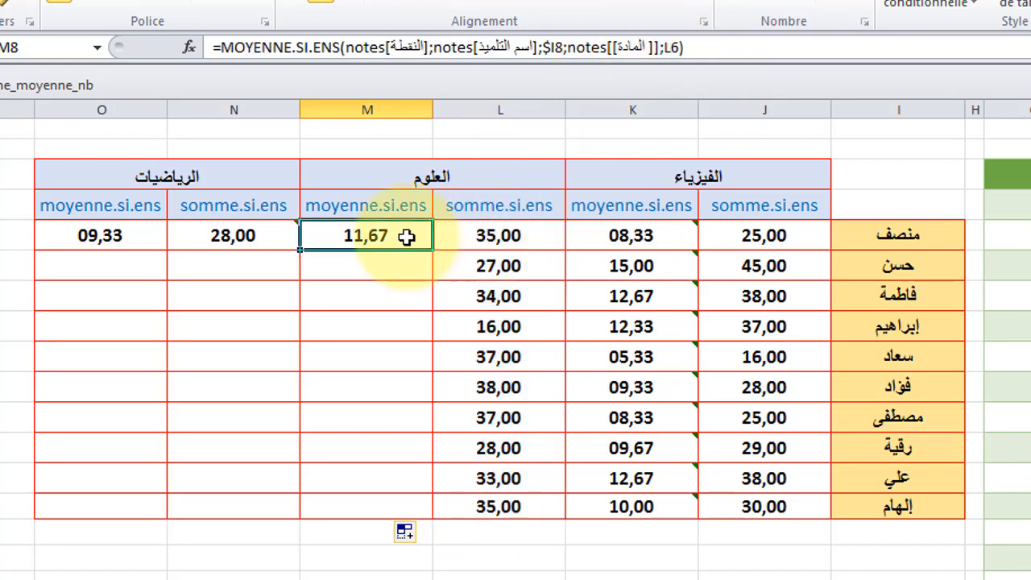
click(671, 46)
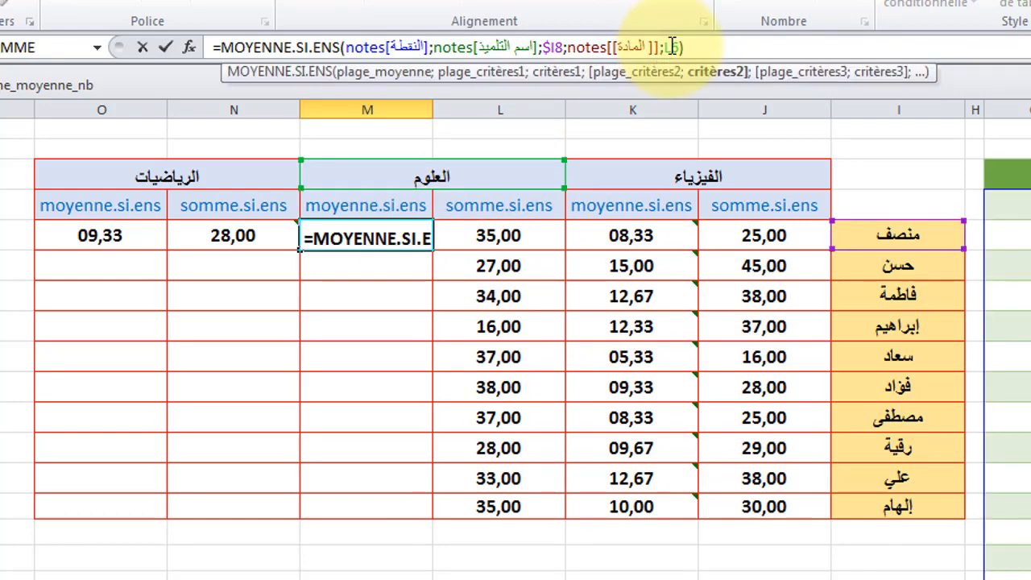
text($)
key(Return)
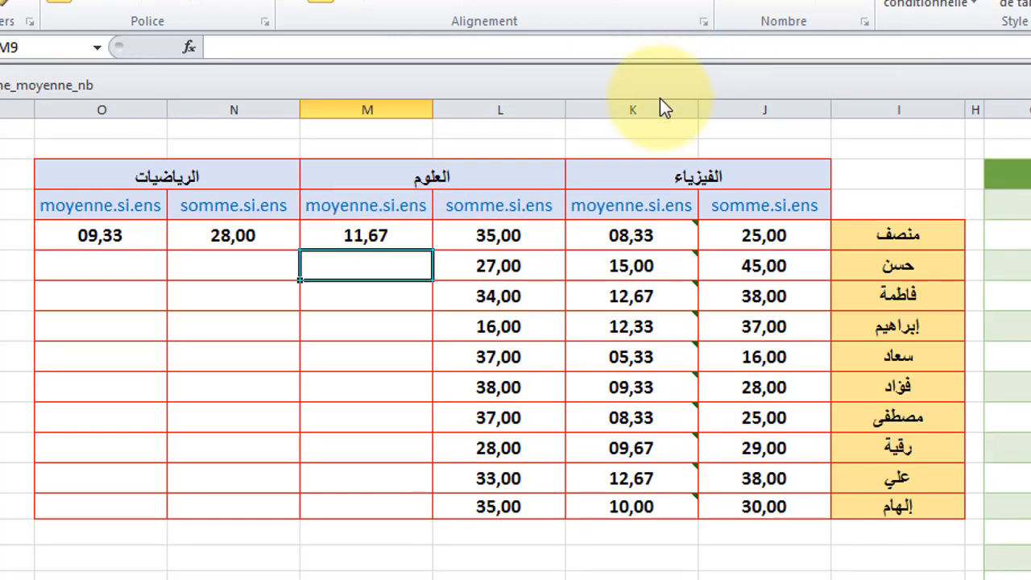
Step: Fill M8's average formula down through M17
click(402, 231)
drag(300, 252, 300, 506)
Step: Make N8's sum subject criterion row-absolute as N$6 and fill the formula down through N17
click(269, 235)
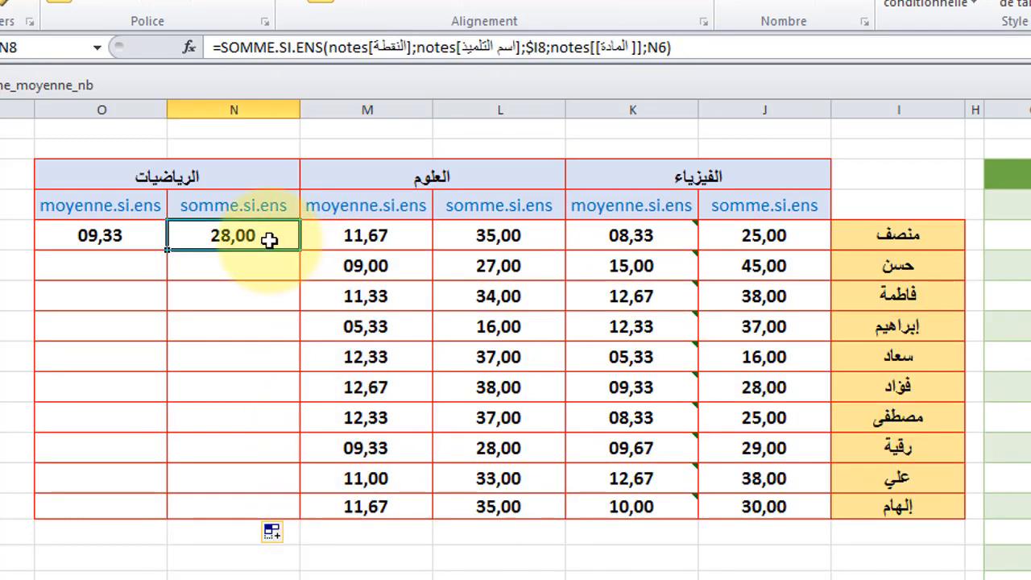
click(660, 47)
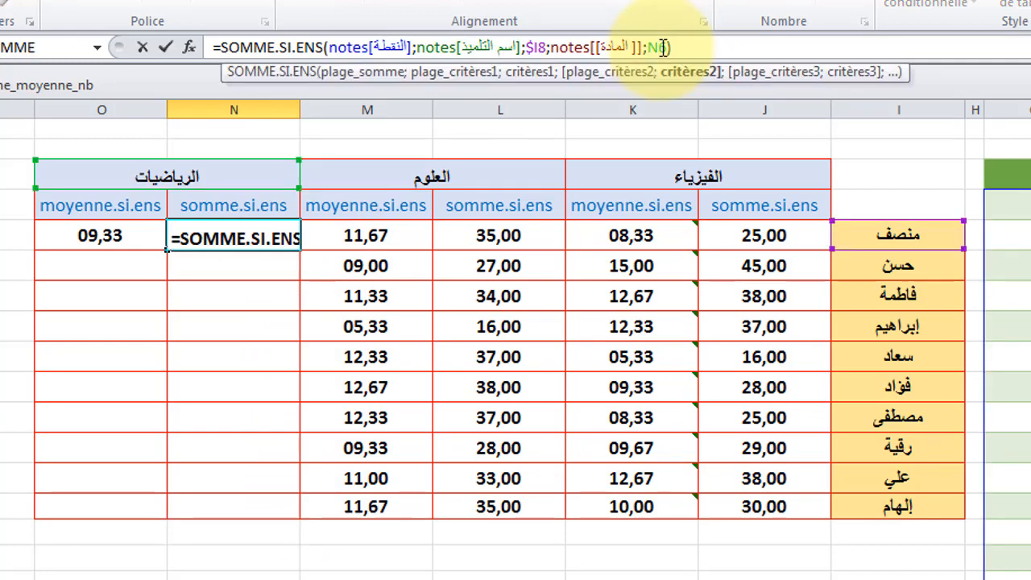
text($)
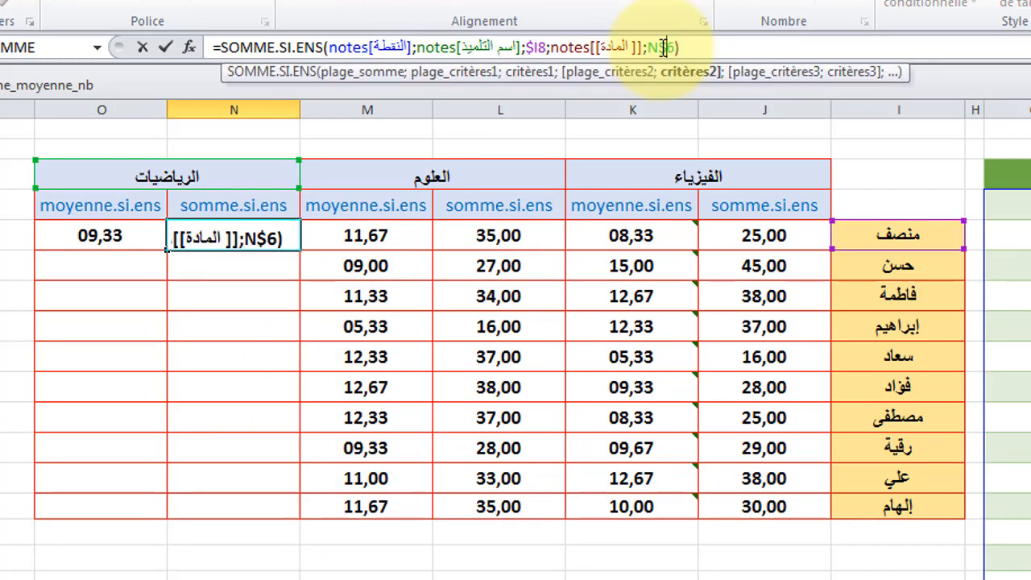
key(Return)
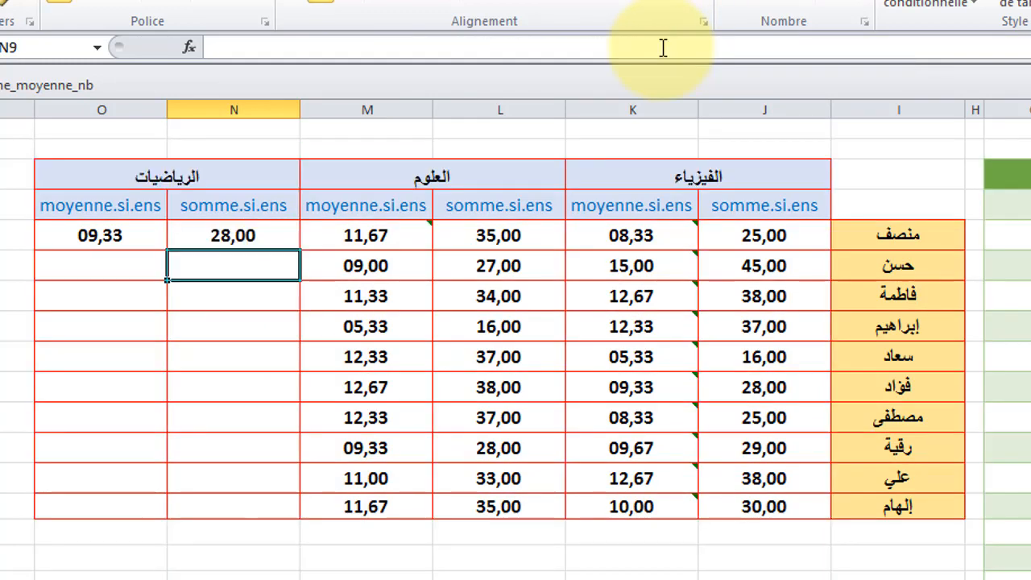
click(269, 233)
drag(168, 249, 195, 508)
Step: Make O8's average subject criterion row-absolute as N$6 and fill the formula down through O17
click(89, 235)
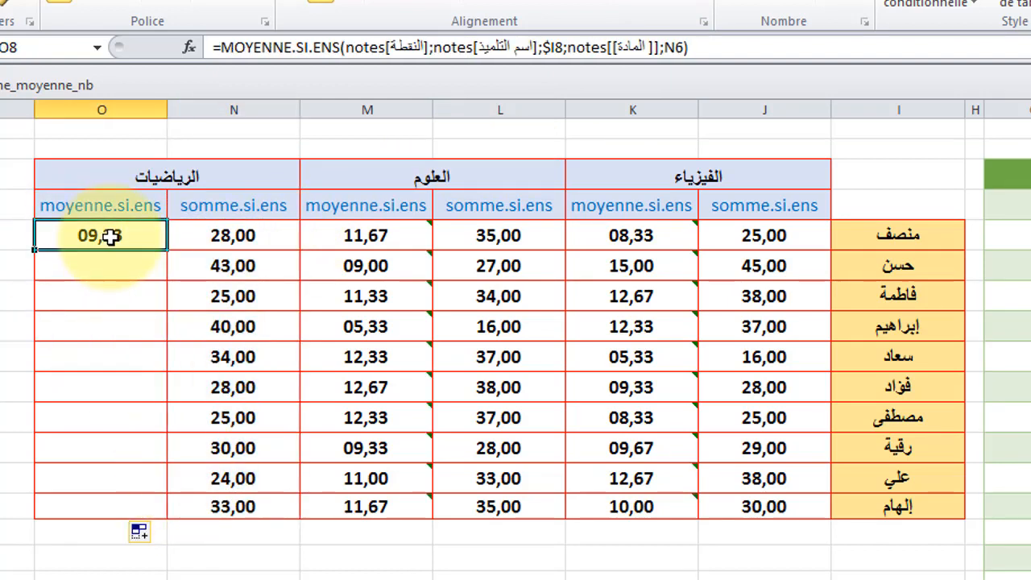
click(677, 46)
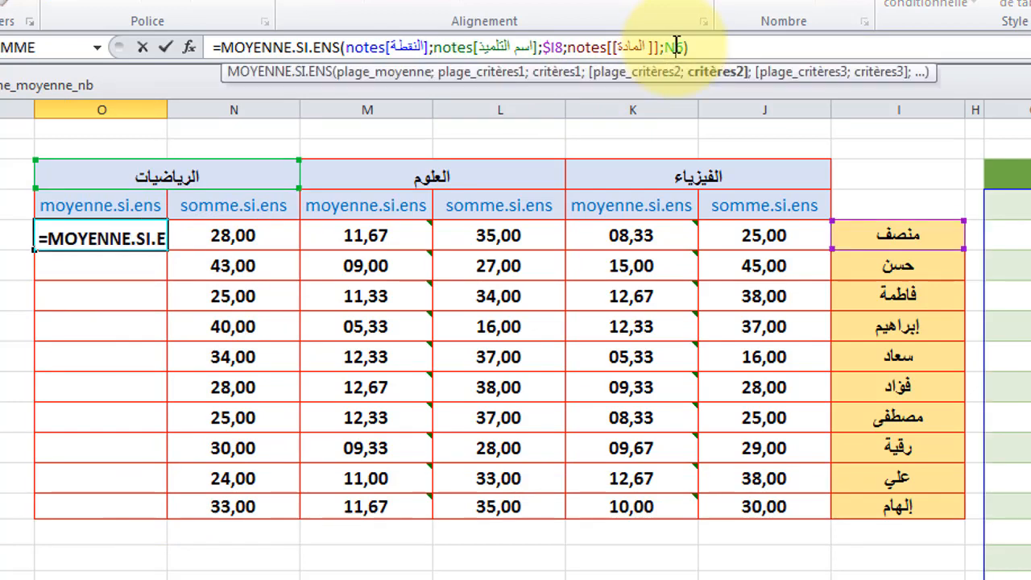
text($)
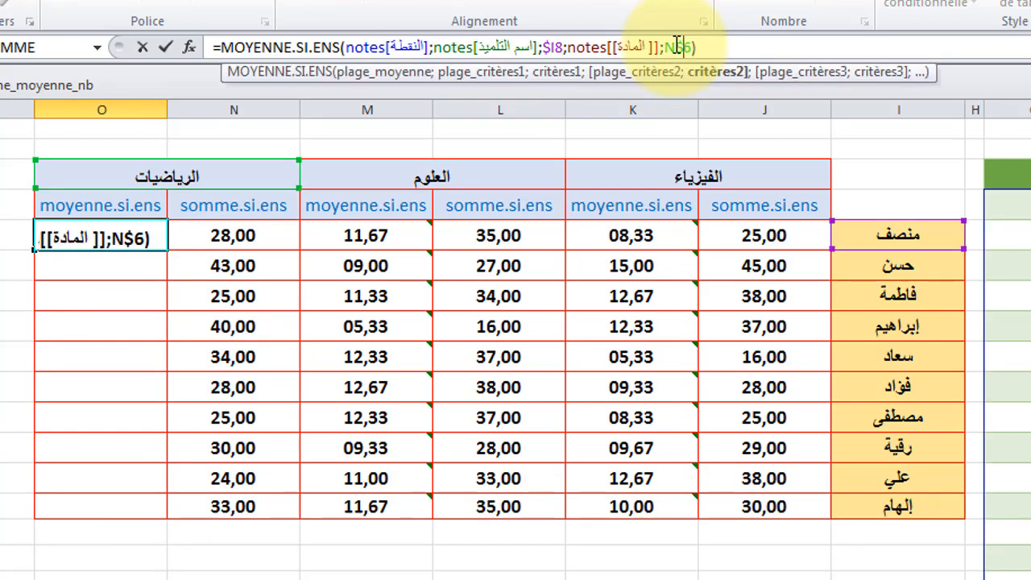
key(Return)
click(76, 242)
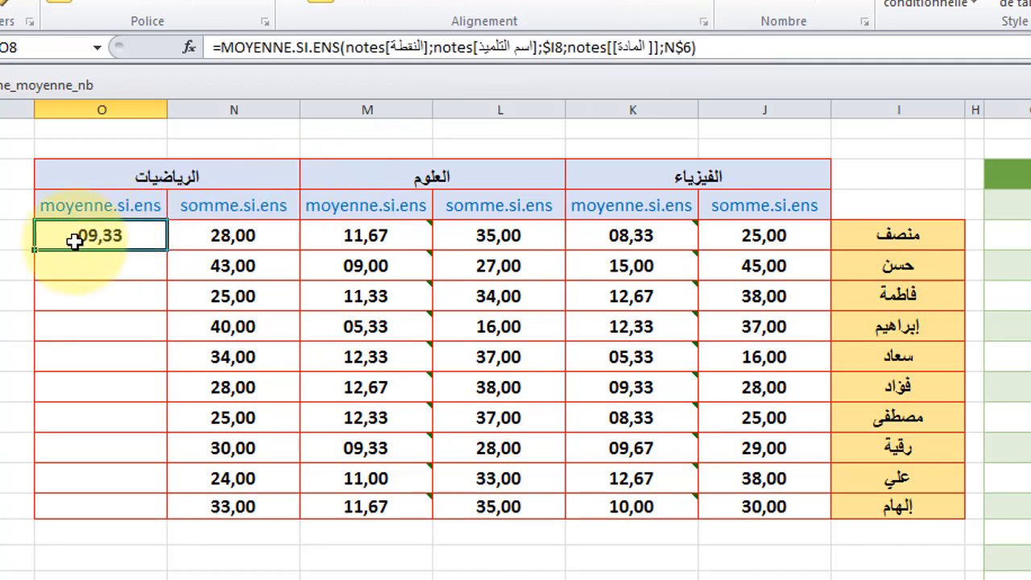
drag(33, 251, 49, 501)
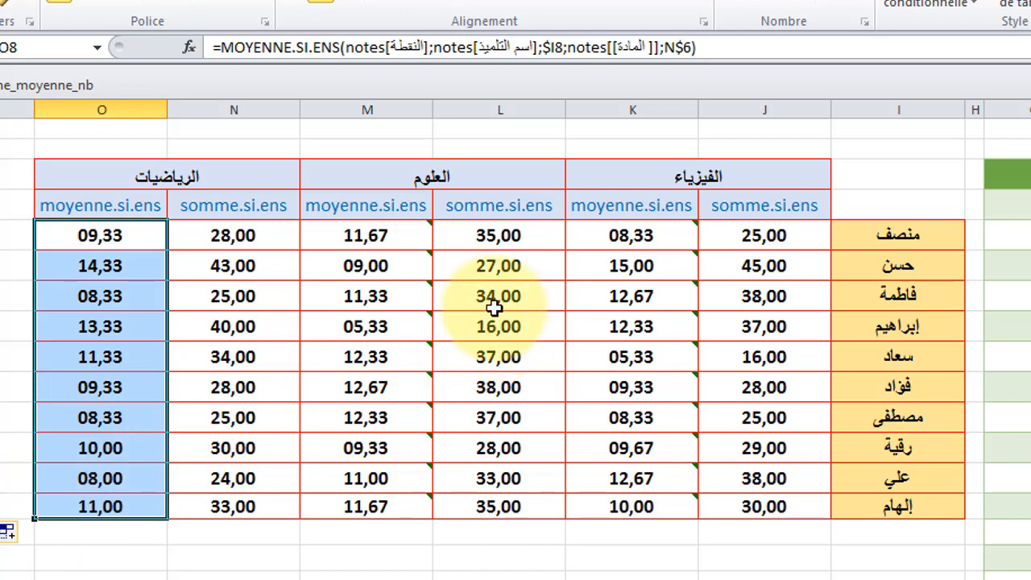
Step: Review the sum and average formulas in row 8 for each subject, from J8 through O8
click(761, 237)
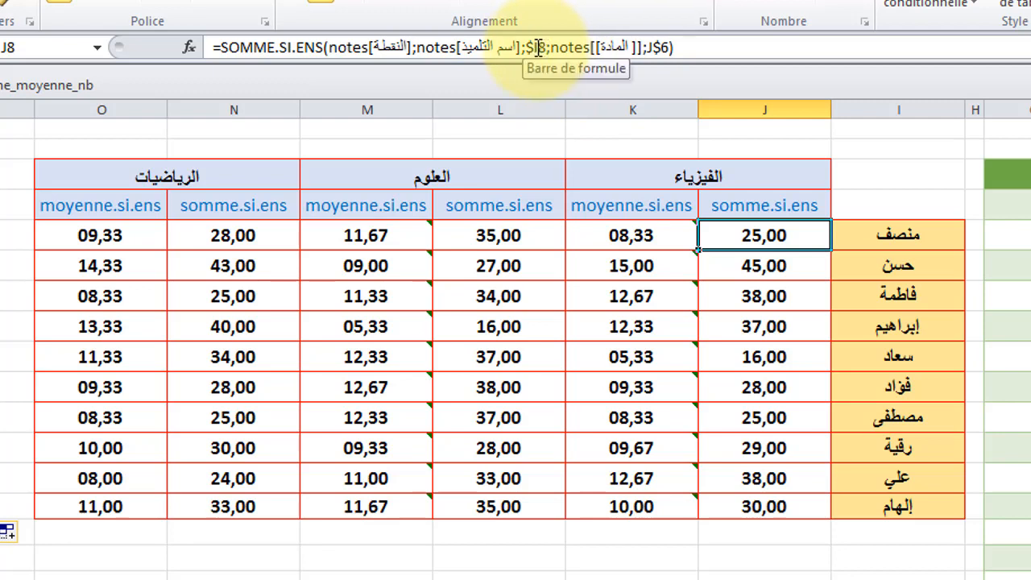
click(627, 233)
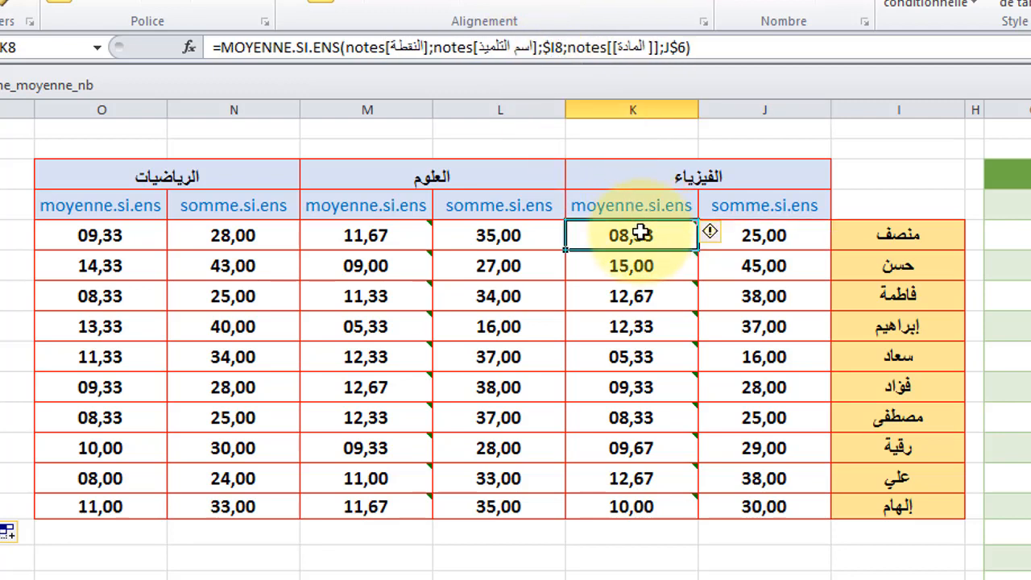
click(525, 234)
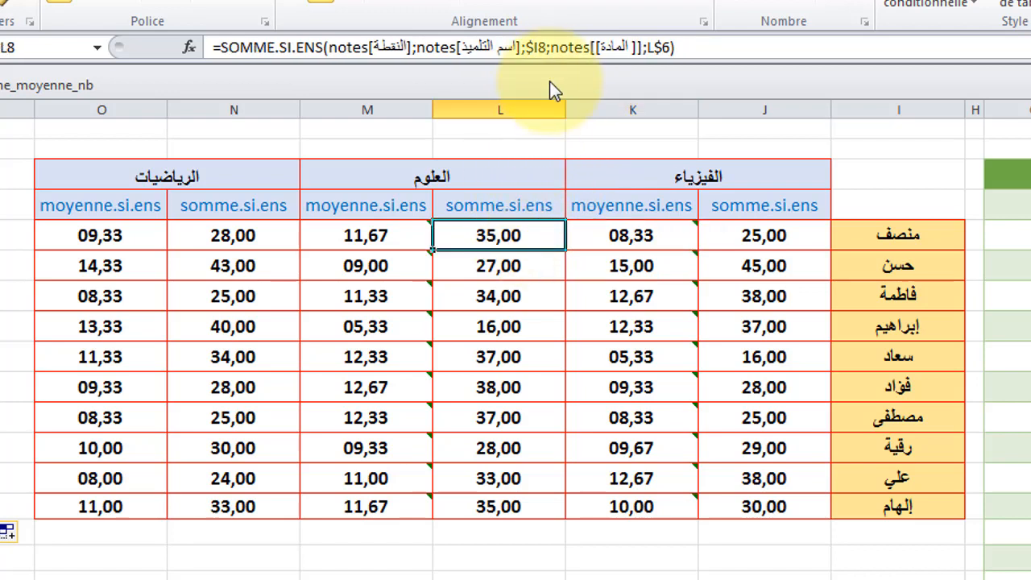
click(414, 234)
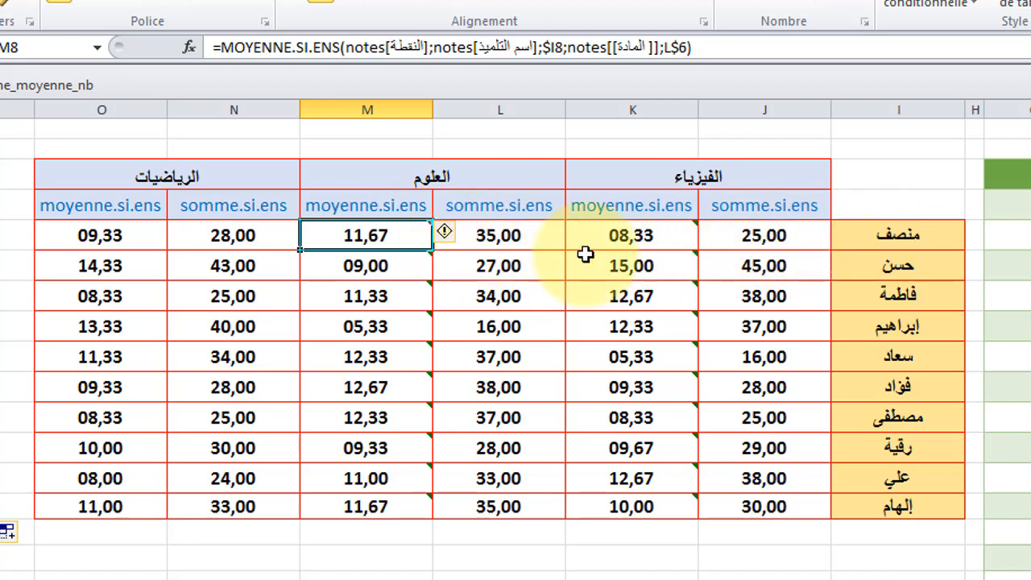
click(125, 244)
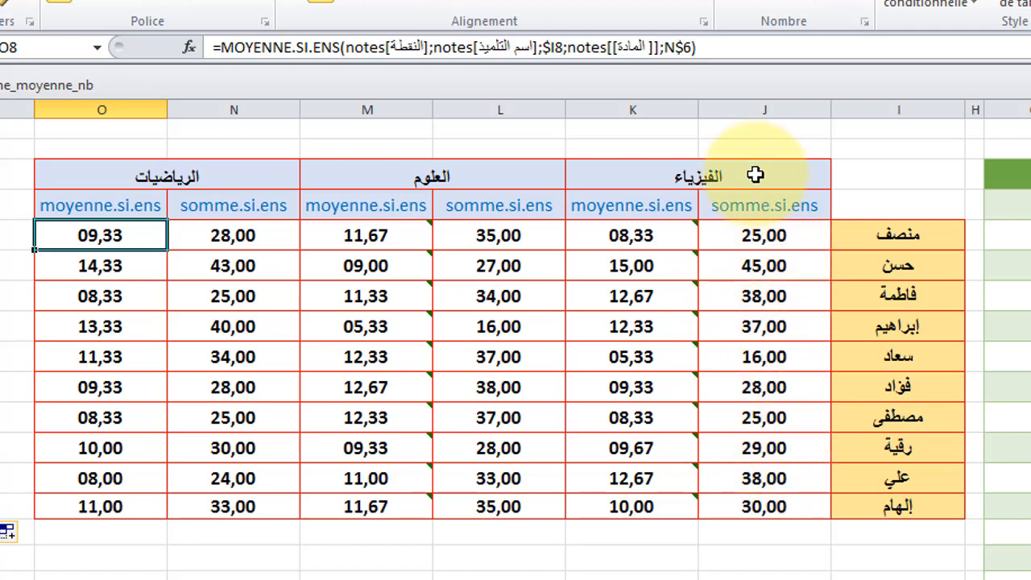
click(744, 235)
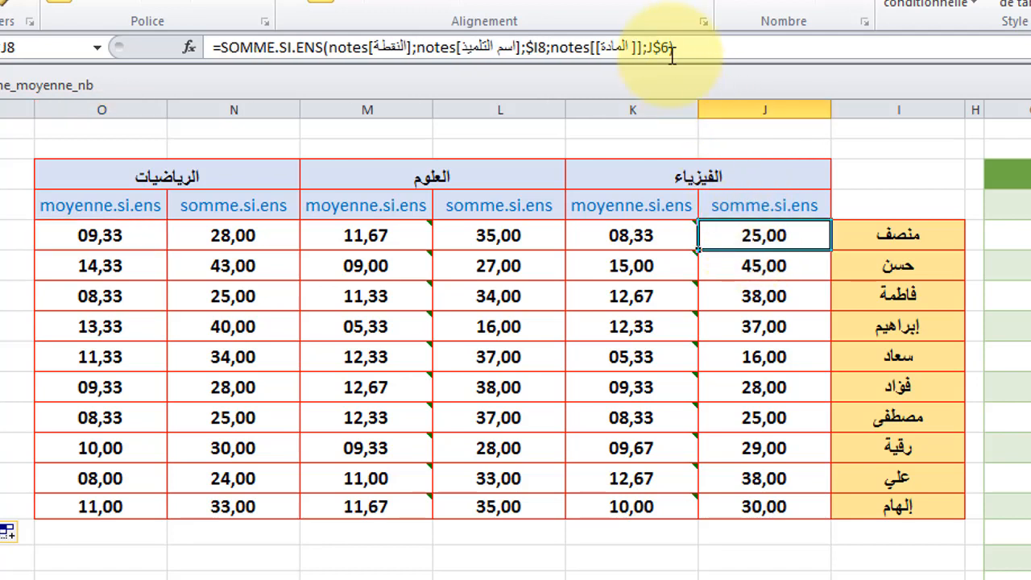